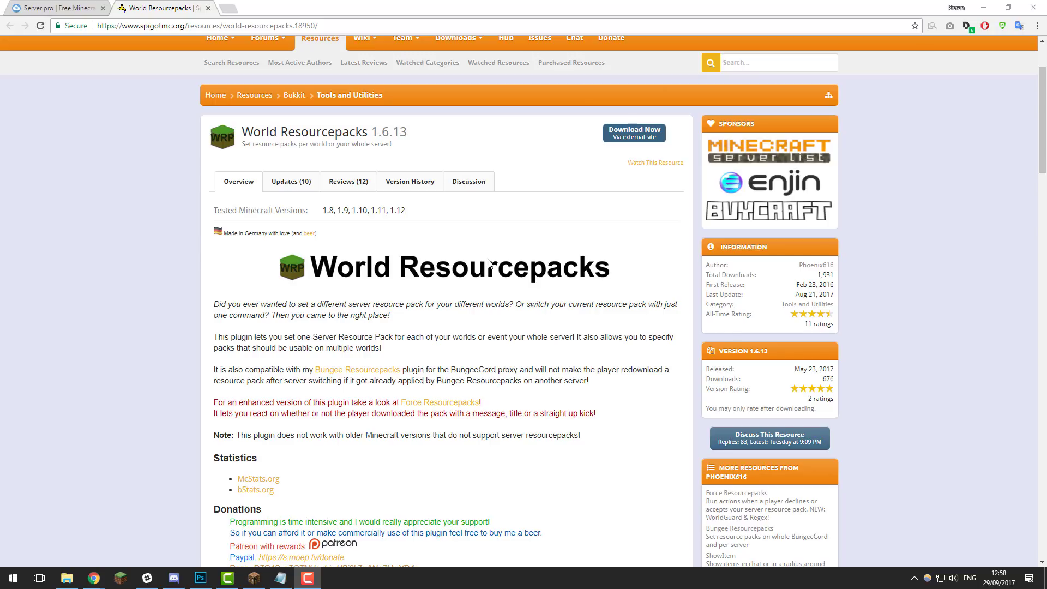
pyautogui.scroll(2, 489, 263)
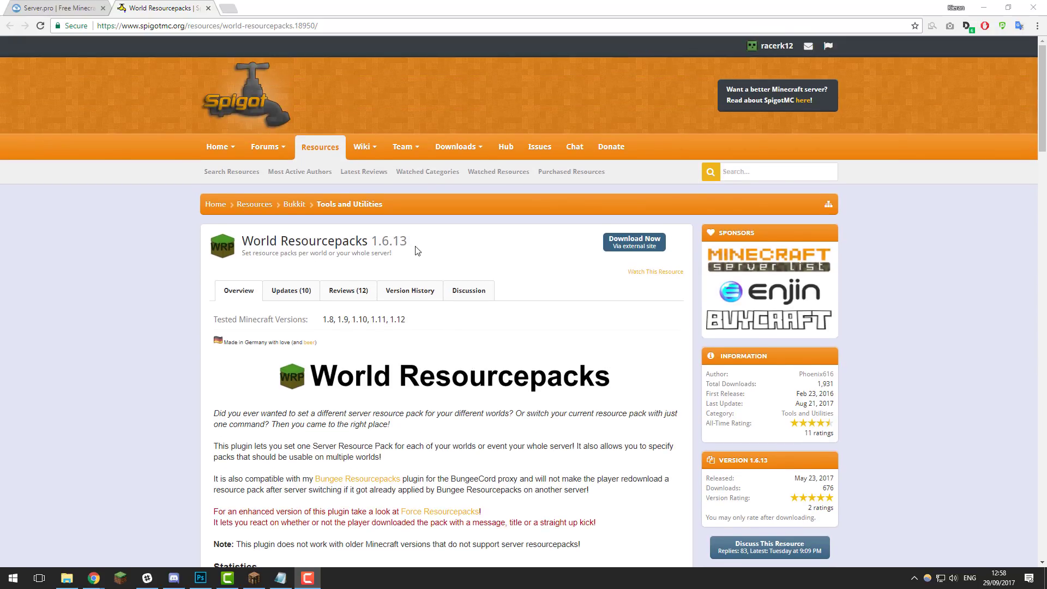
pyautogui.scroll(-2, 421, 257)
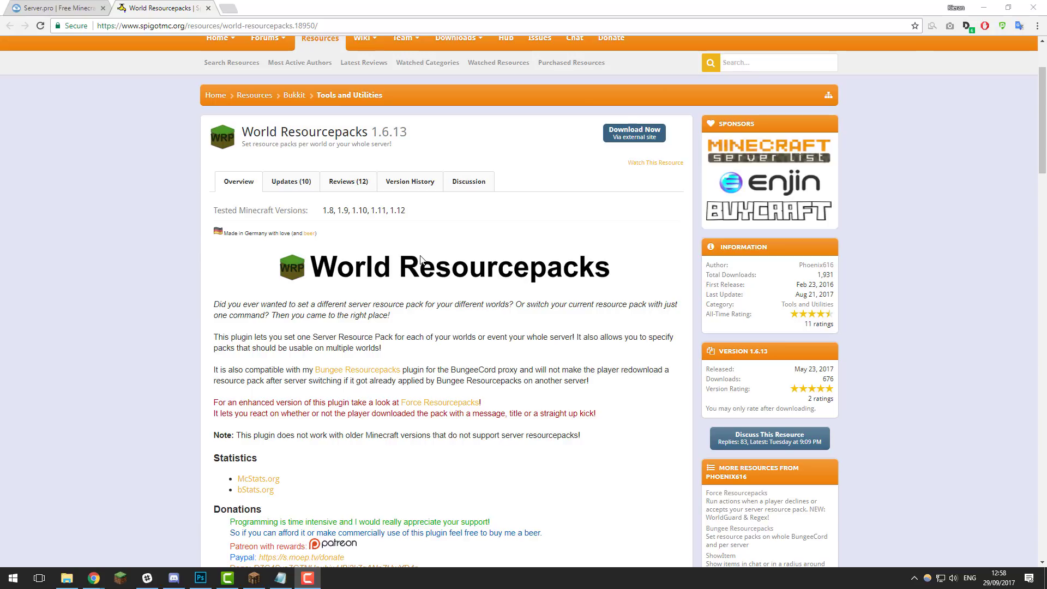
pyautogui.scroll(2, 420, 261)
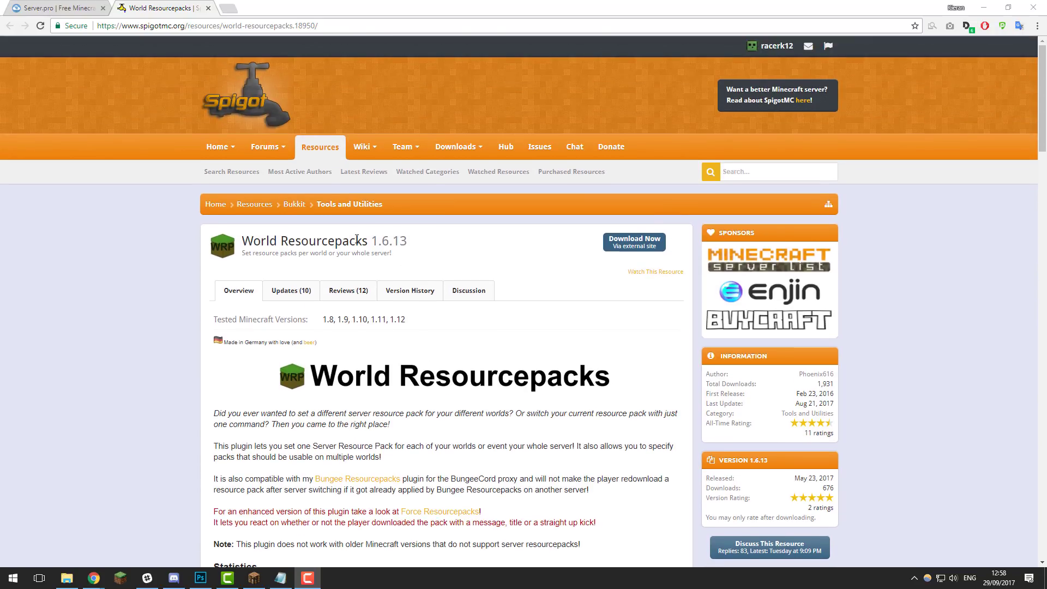
pyautogui.click(80, 10)
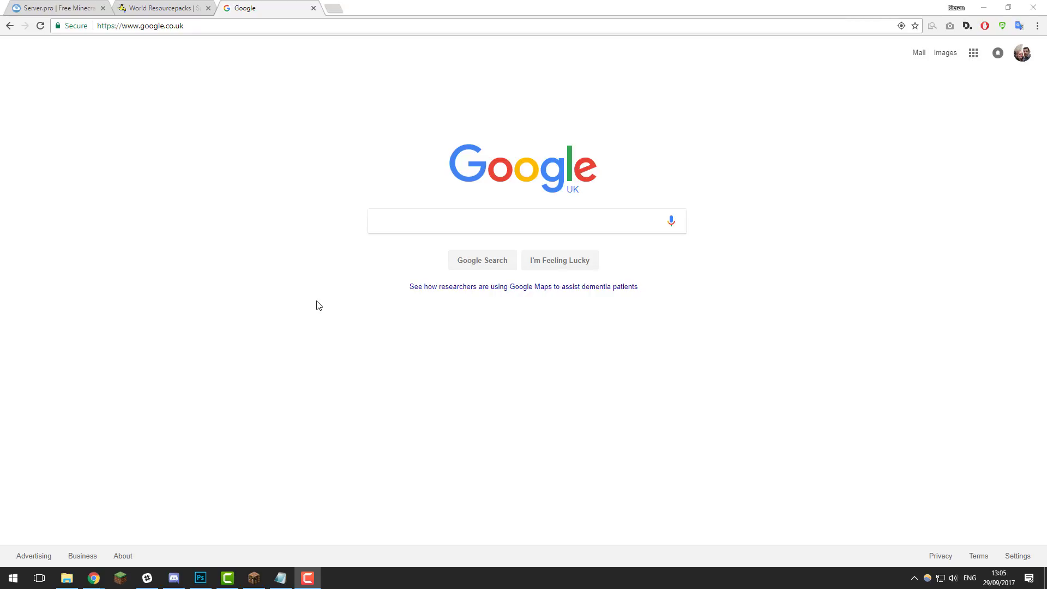
# Search Google for "resource packs" and open the resourcepack.net site
pyautogui.click(413, 227)
pyautogui.write('resour')
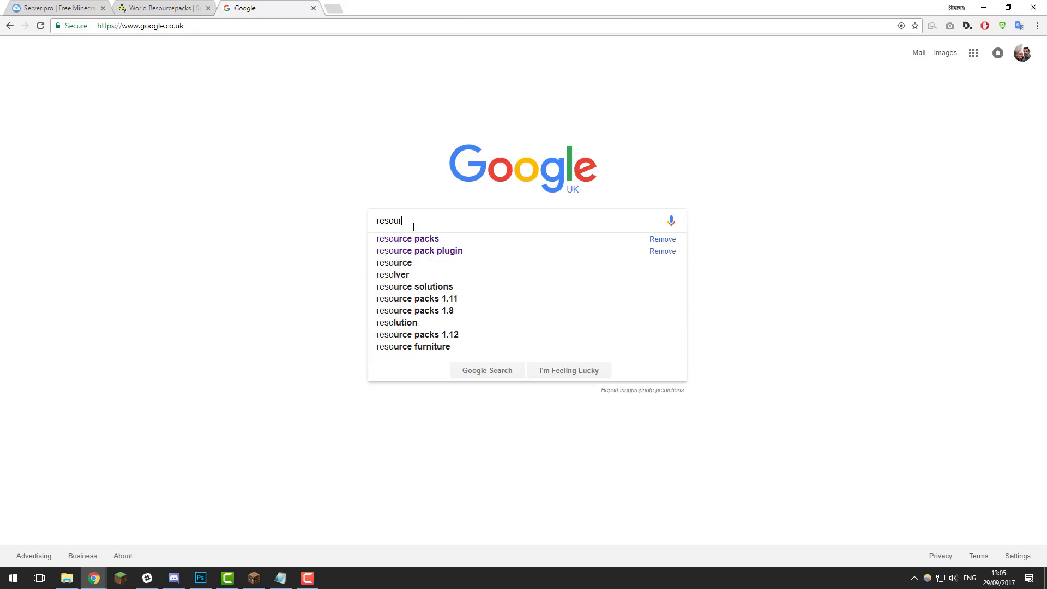
pyautogui.write('ce packs')
pyautogui.press('Return')
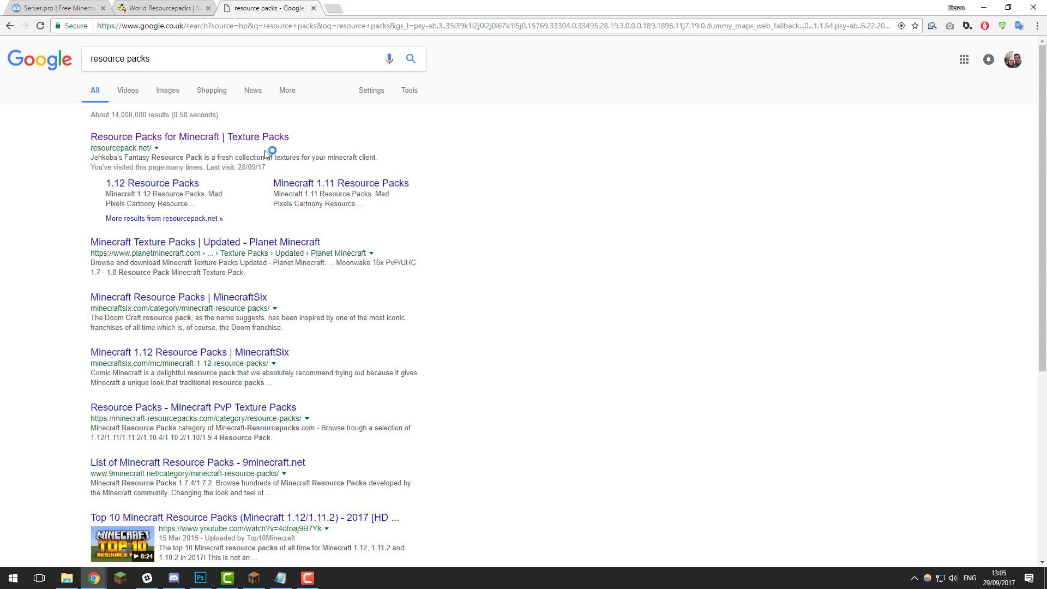
pyautogui.click(265, 144)
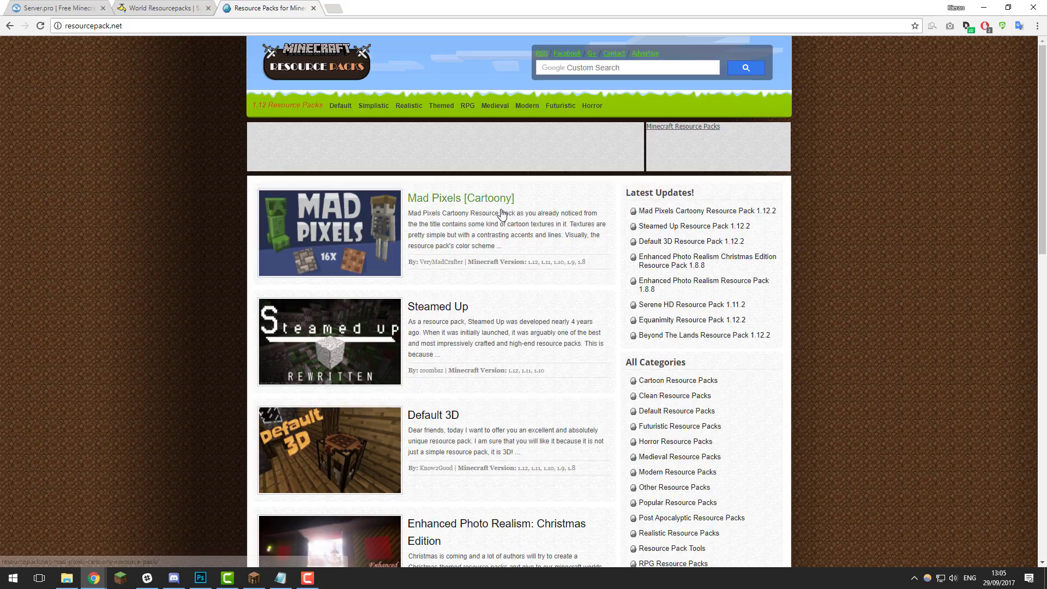
# Open the Mad Pixels [Cartoony] page and download its 16x resource pack for Minecraft 1.12 – 1.9 from MediaFire
pyautogui.click(452, 205)
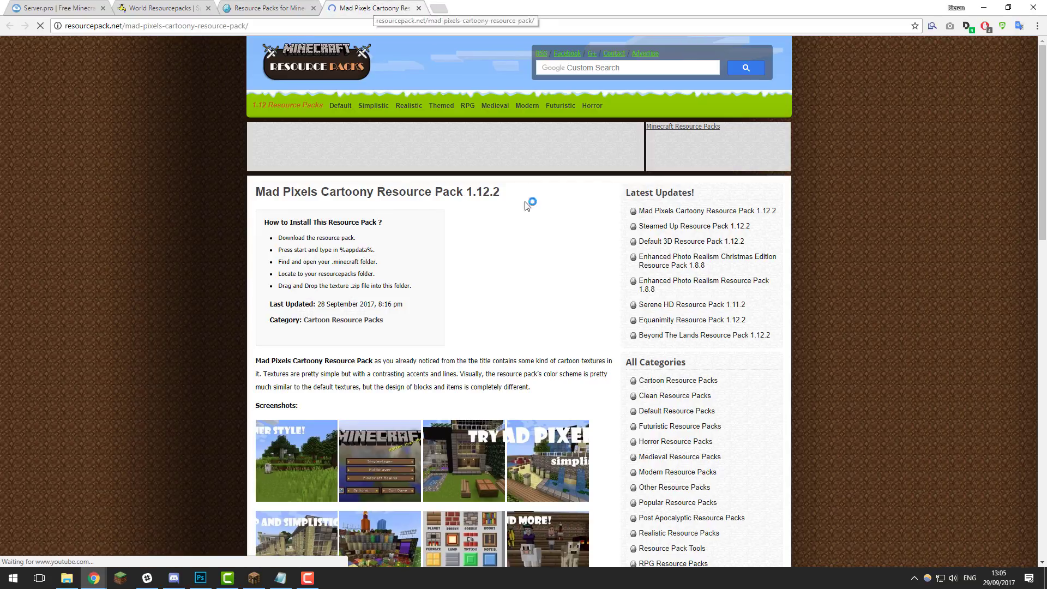
pyautogui.scroll(-10, 435, 289)
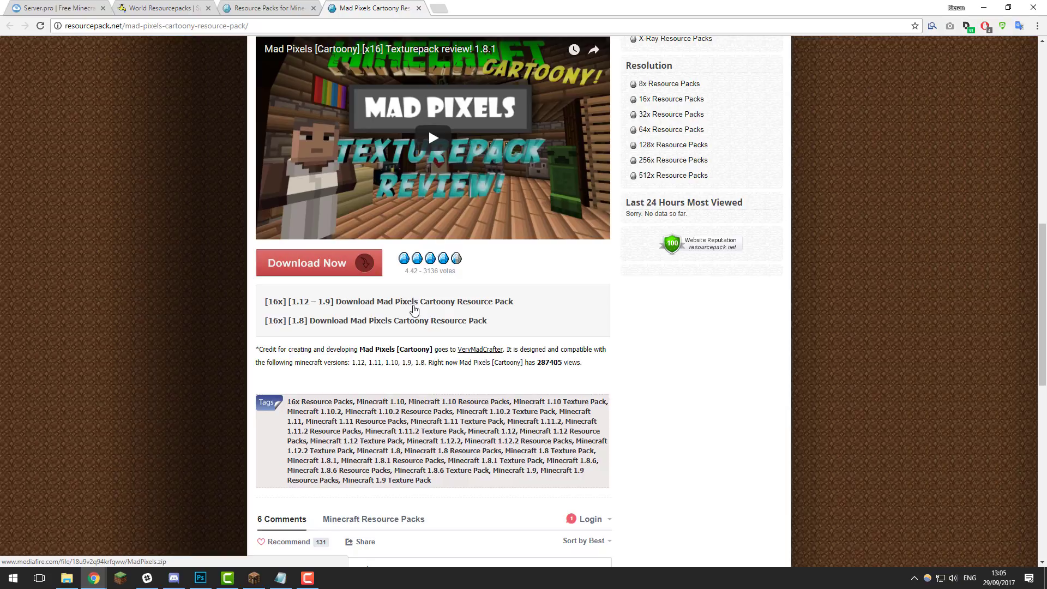
pyautogui.click(415, 308)
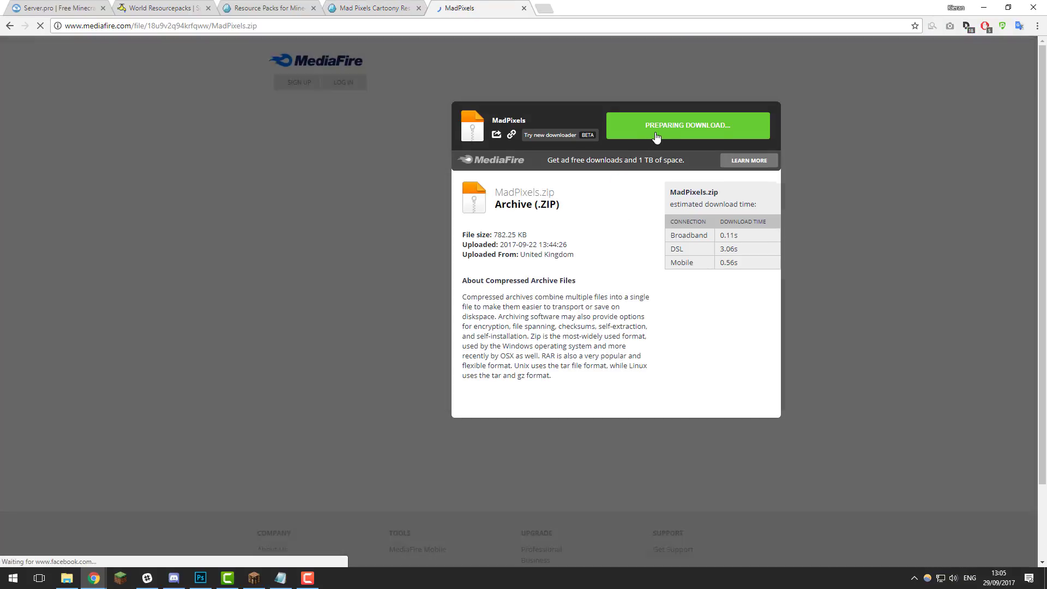
pyautogui.click(661, 132)
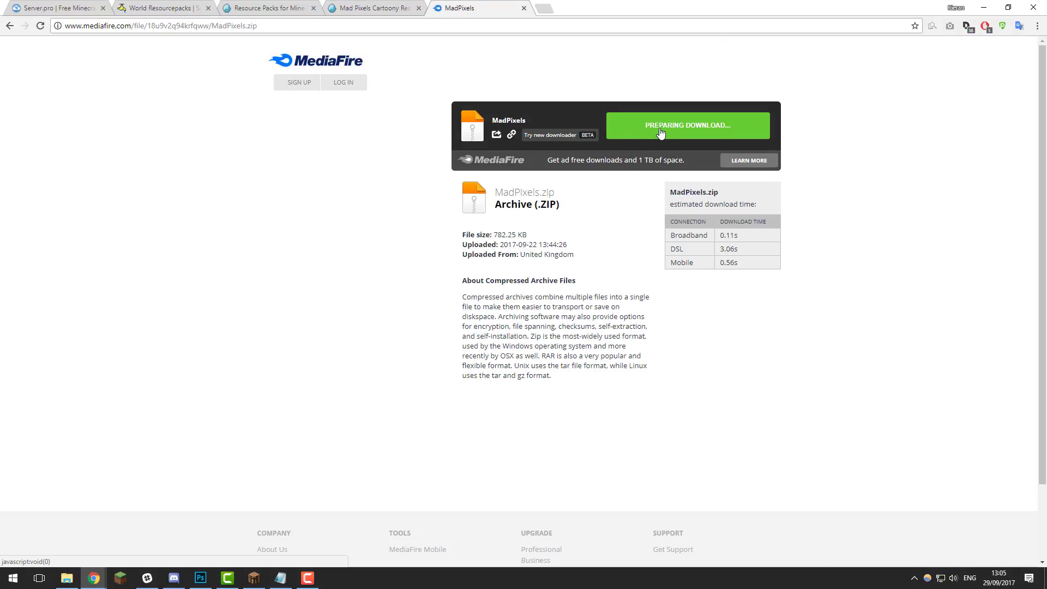
pyautogui.click(661, 132)
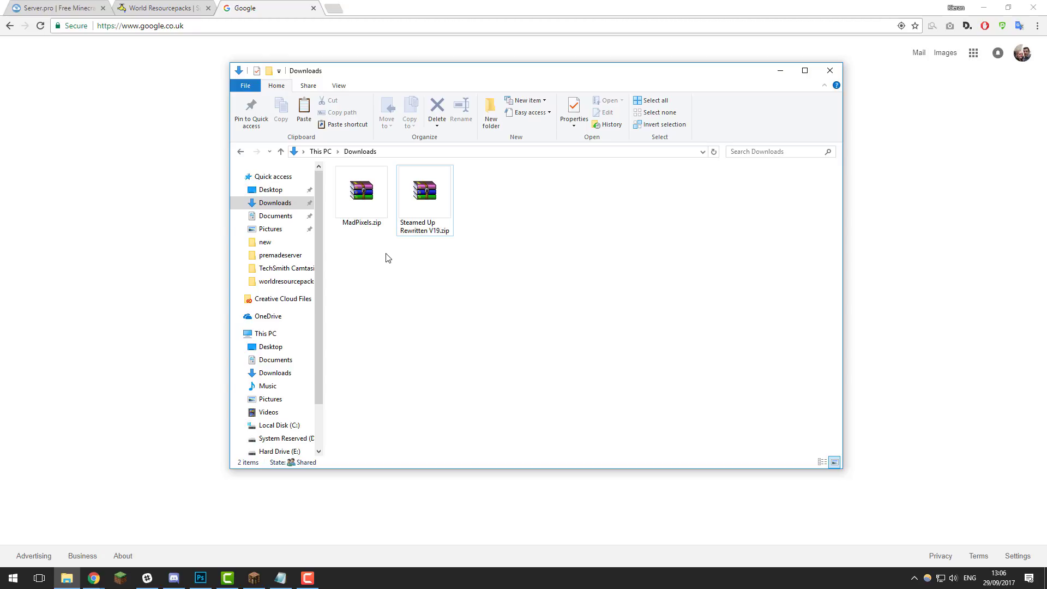
# Go to minepack.net and upload MadPixels.zip from the Downloads folder
pyautogui.click(198, 122)
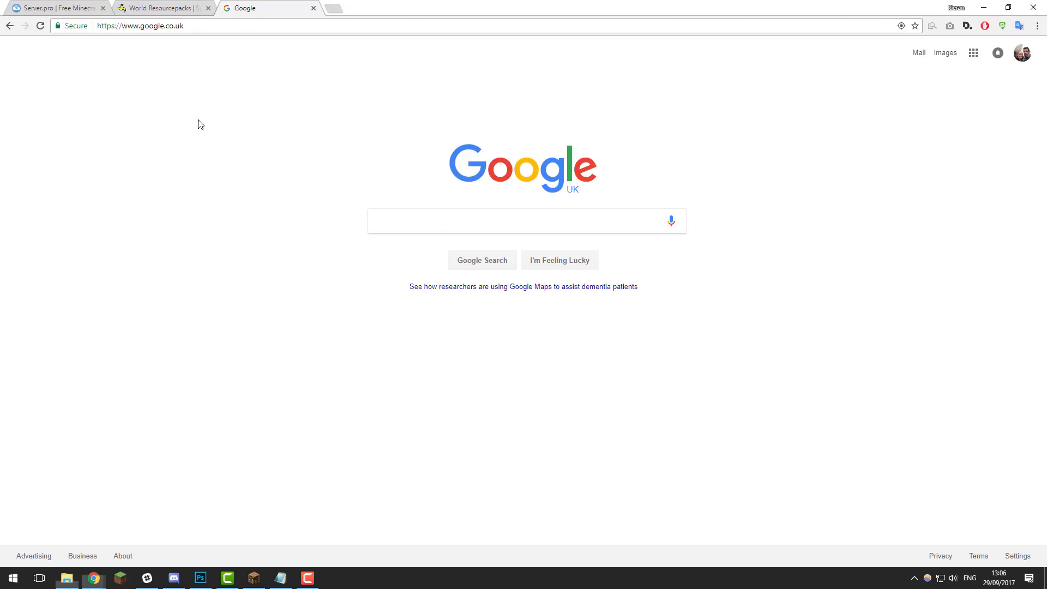
pyautogui.click(288, 24)
pyautogui.write('minepack.net')
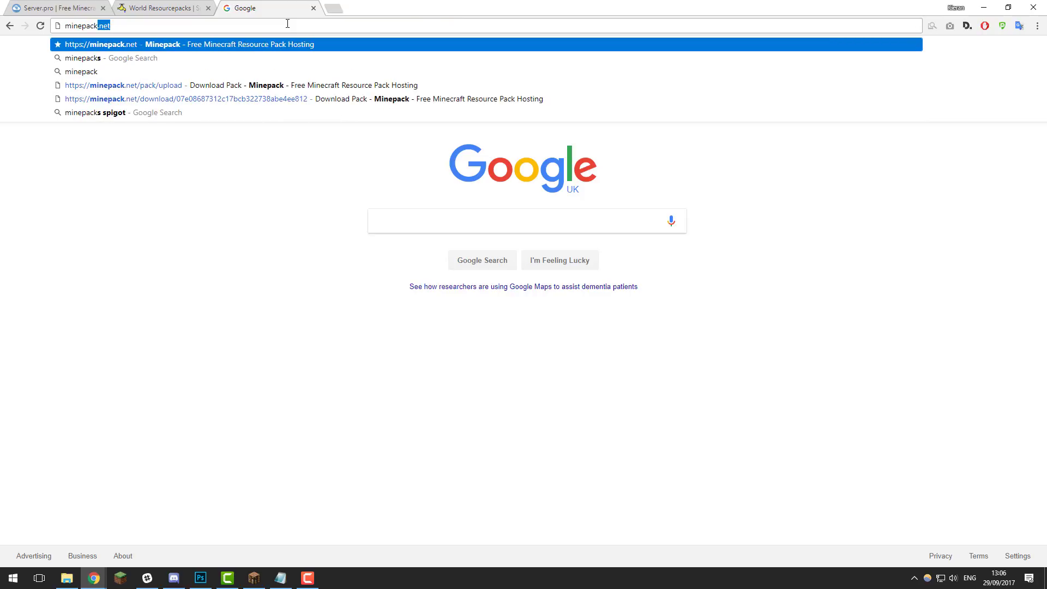
pyautogui.press('Return')
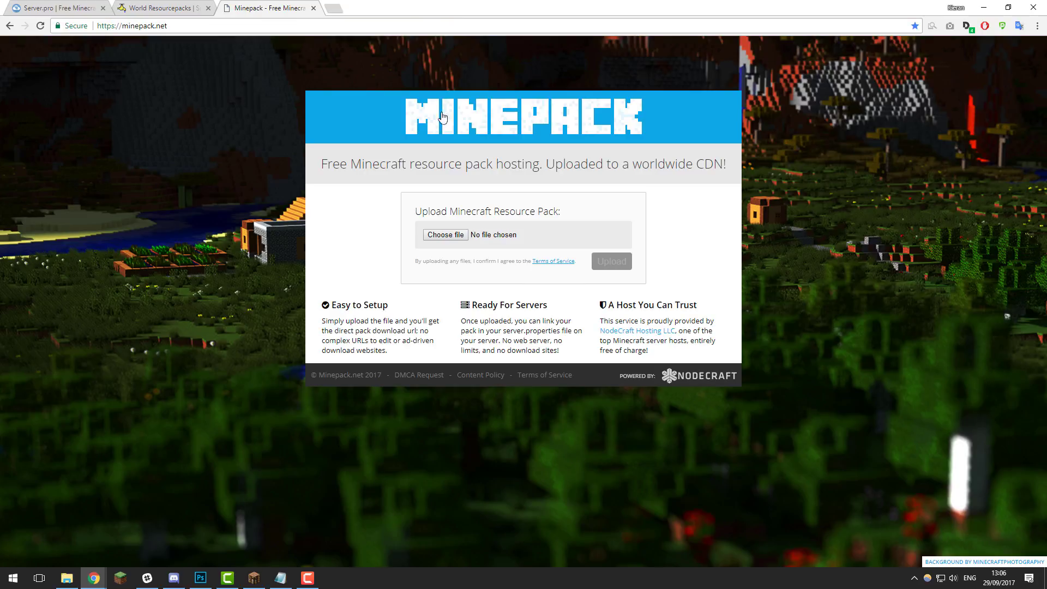
pyautogui.click(463, 237)
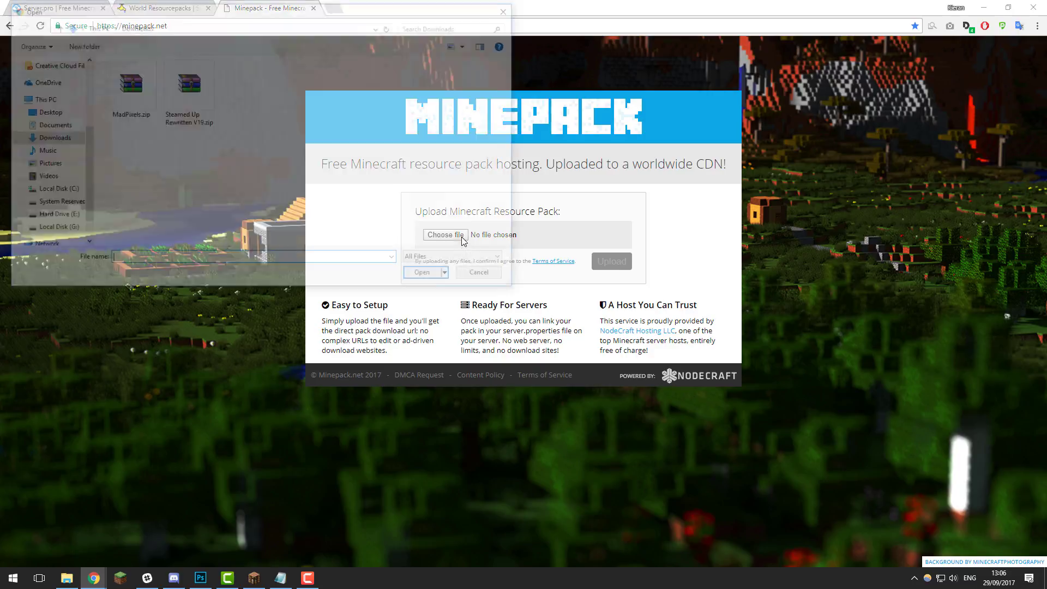
pyautogui.click(131, 107)
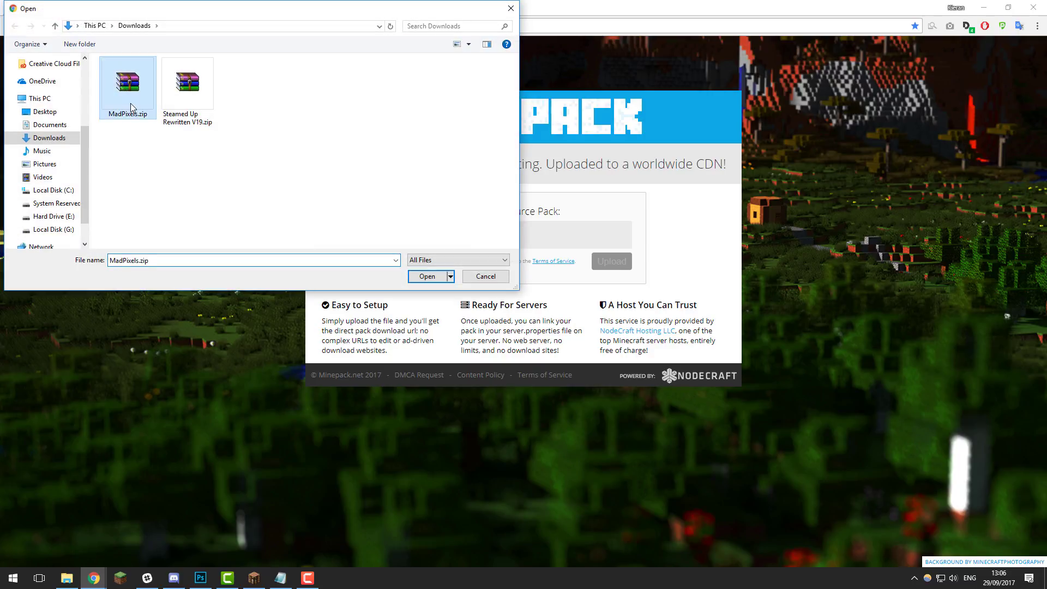
pyautogui.click(427, 276)
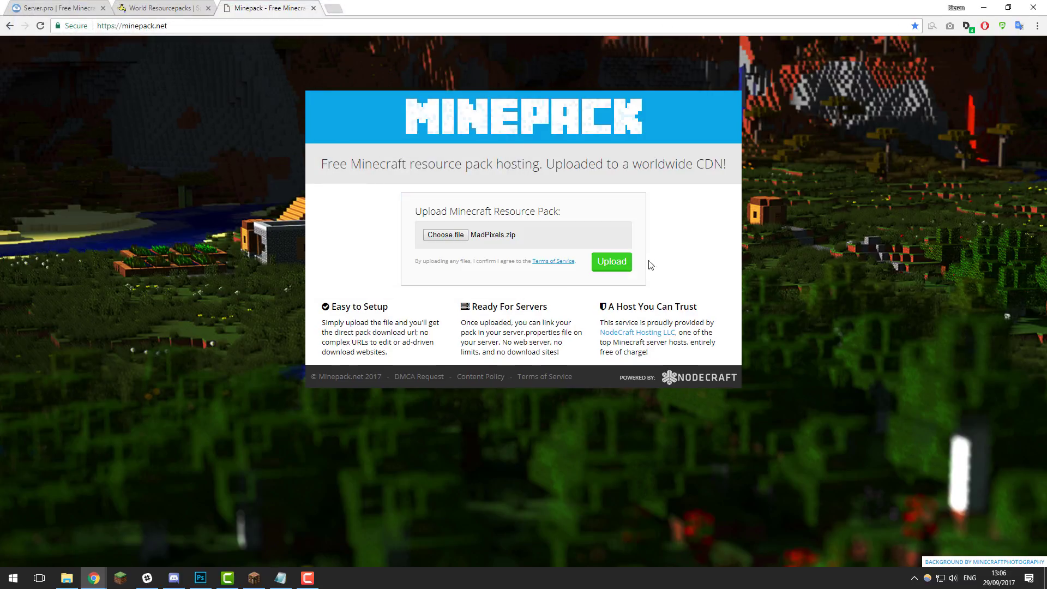
pyautogui.click(605, 264)
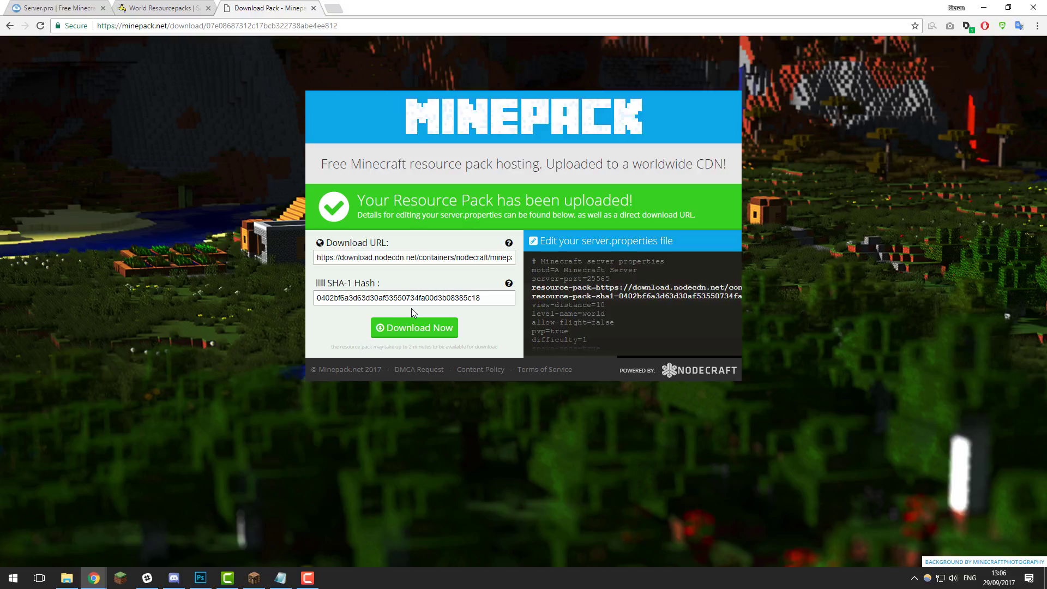
# Copy the uploaded pack's download URL from Minepack into the untitled Notepad document
pyautogui.click(281, 573)
pyautogui.click(371, 525)
pyautogui.click(394, 257)
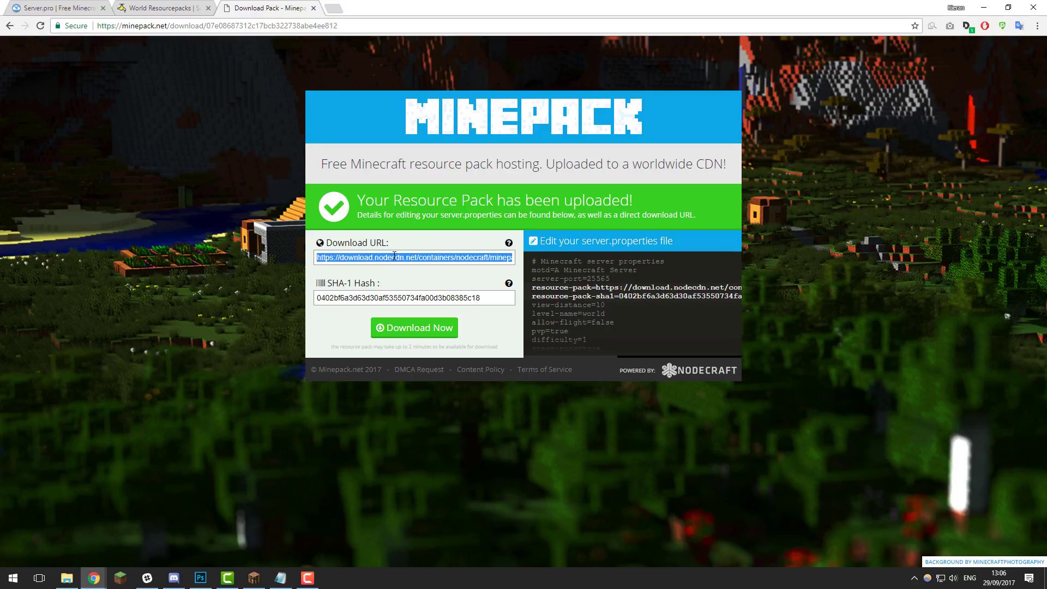
pyautogui.rightClick(394, 256)
pyautogui.click(423, 262)
pyautogui.click(281, 578)
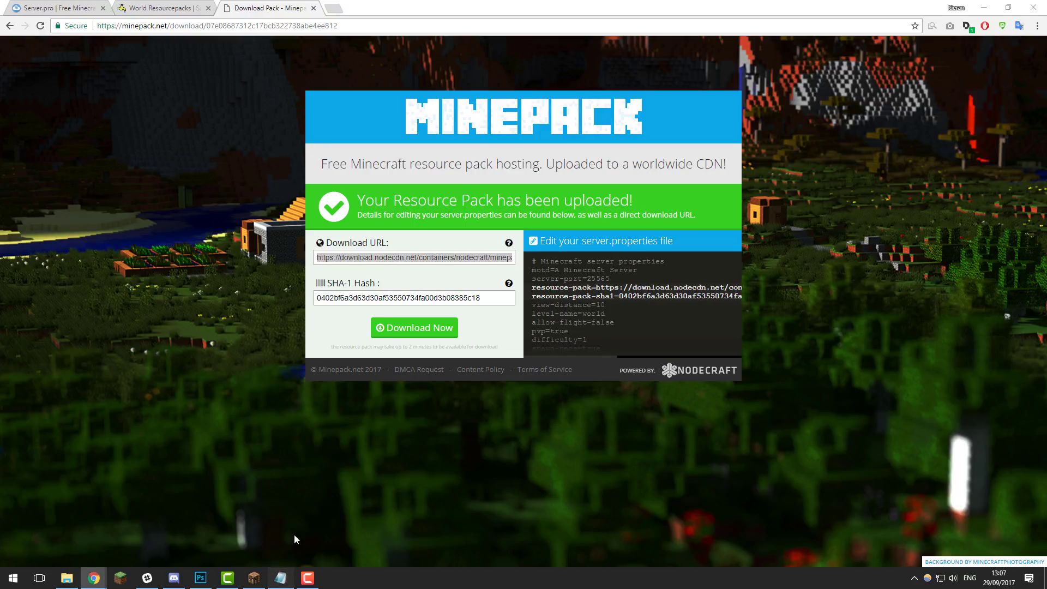
pyautogui.hotkey('ctrl', 'v')
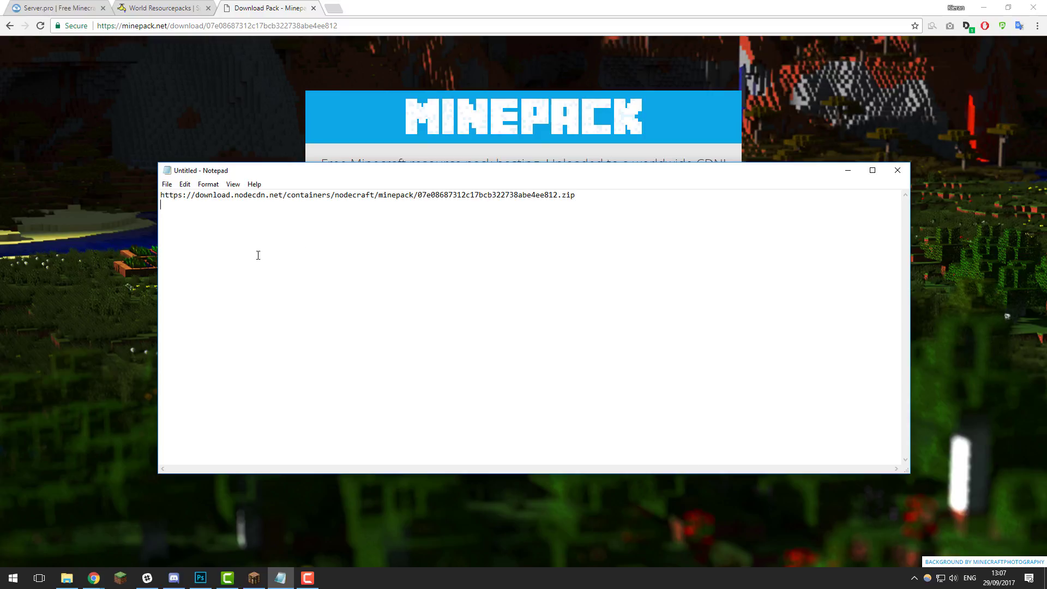
# Copy the pack's SHA-1 hash from Minepack onto the line below the URL in Notepad
pyautogui.click(159, 262)
pyautogui.click(373, 297)
pyautogui.rightClick(371, 298)
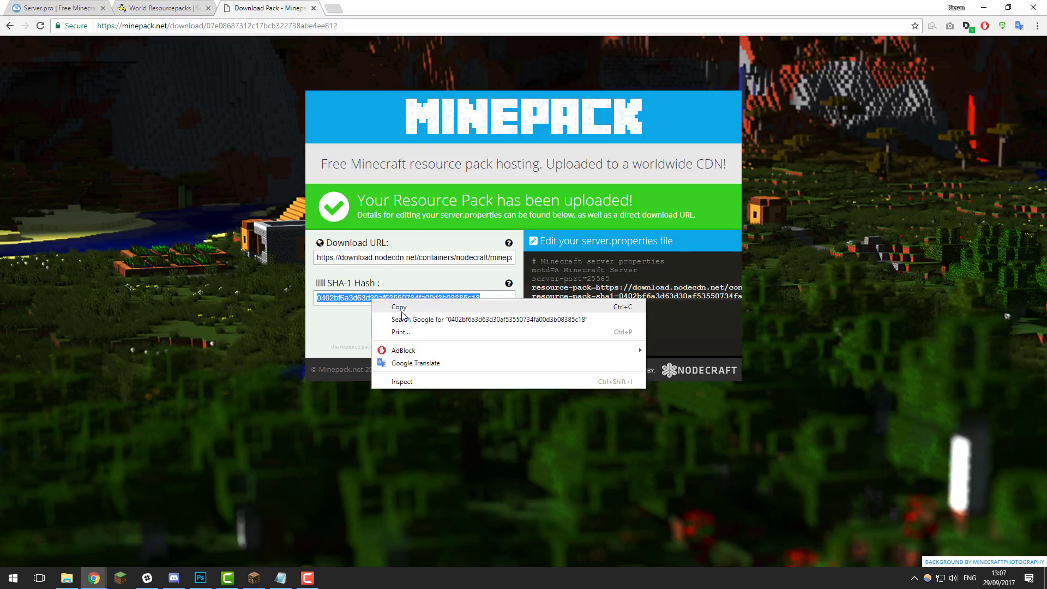
pyautogui.click(401, 312)
pyautogui.click(281, 578)
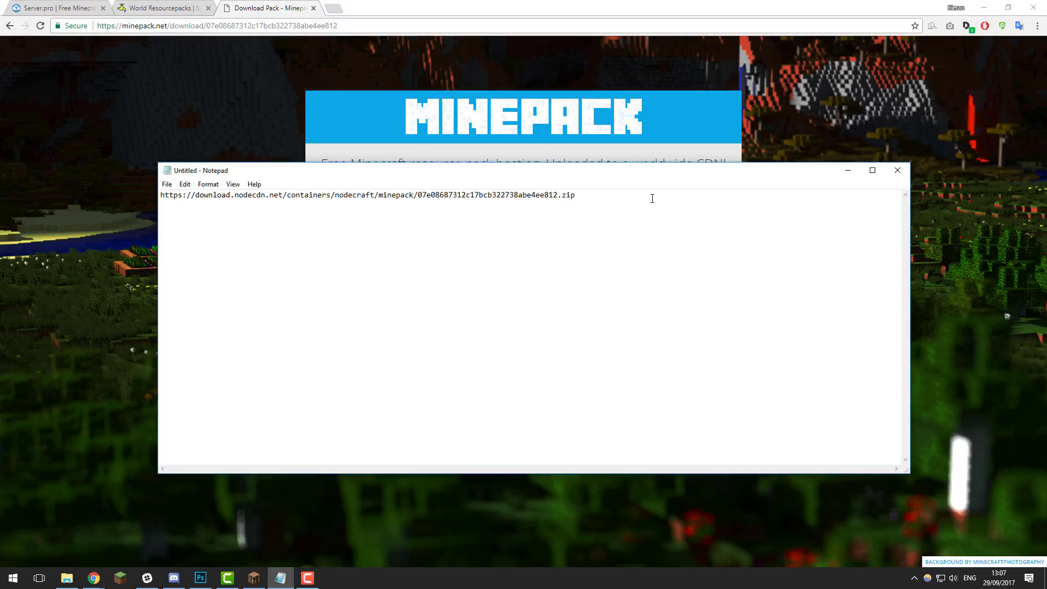
pyautogui.press('Return')
pyautogui.hotkey('ctrl', 'v')
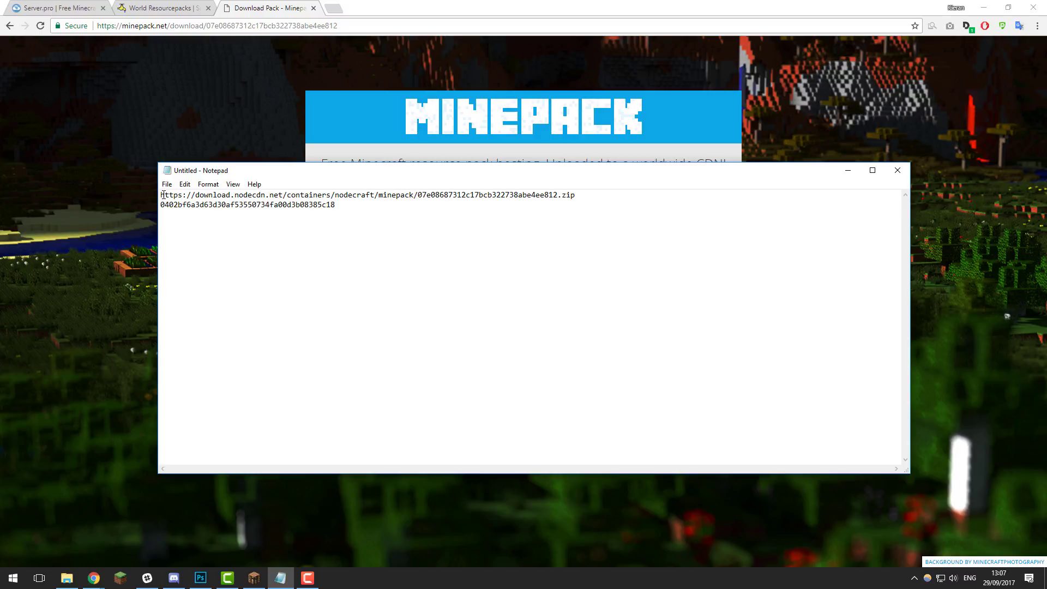
# Add the label "MadPixels" on a new line above the URL in the Notepad document
pyautogui.press('Return')
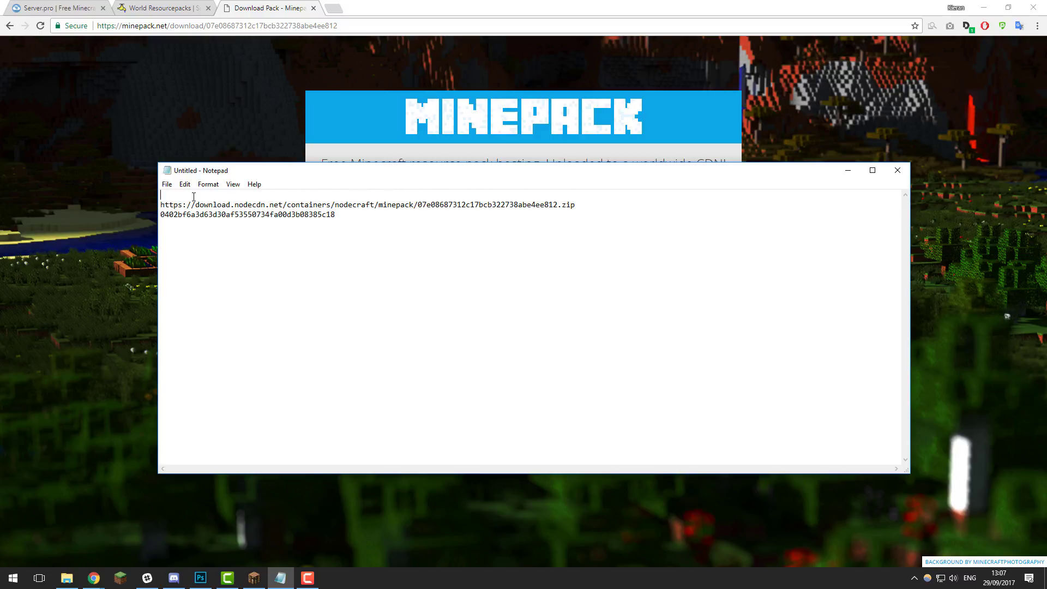
pyautogui.click(66, 578)
pyautogui.click(194, 215)
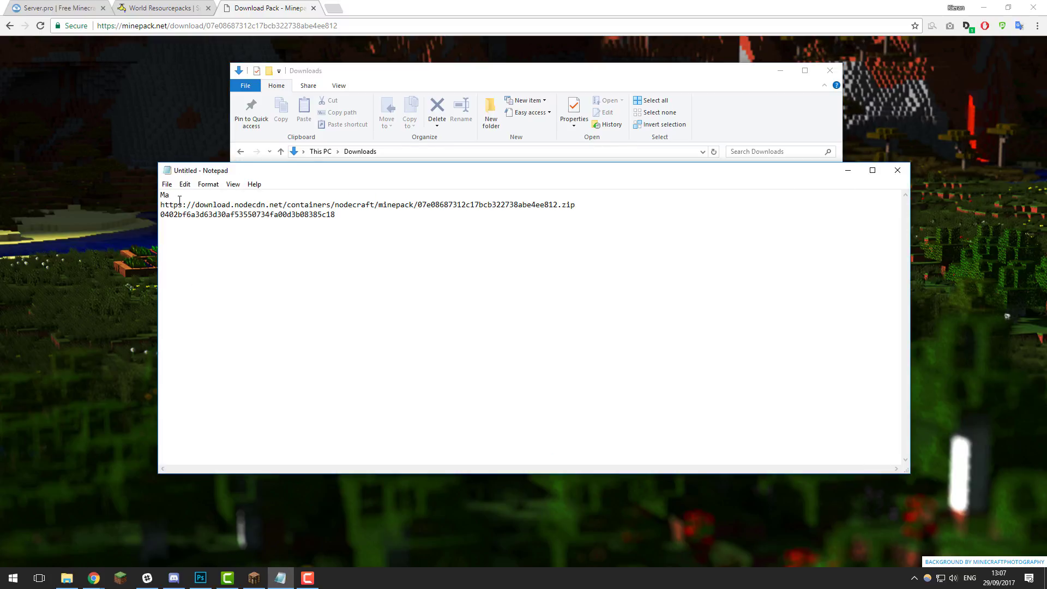
pyautogui.write('dPixels')
pyautogui.click(404, 227)
# Return to the minepack.net home page in the browser and upload Steamed Up Rewritten V19.zip
pyautogui.click(91, 190)
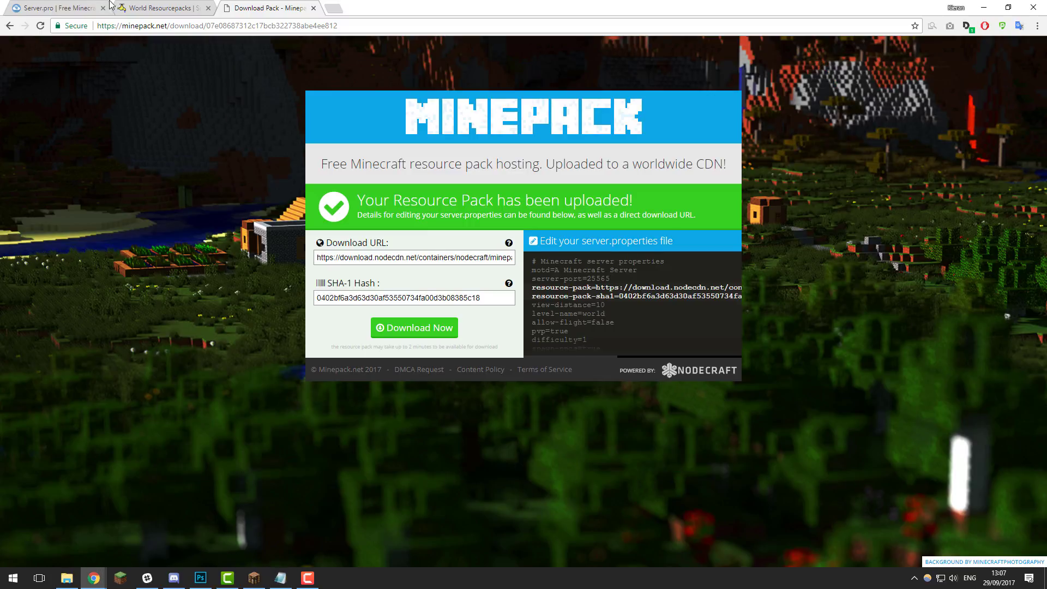
pyautogui.hotkey('shift', 'End')
pyautogui.press('BackSpace')
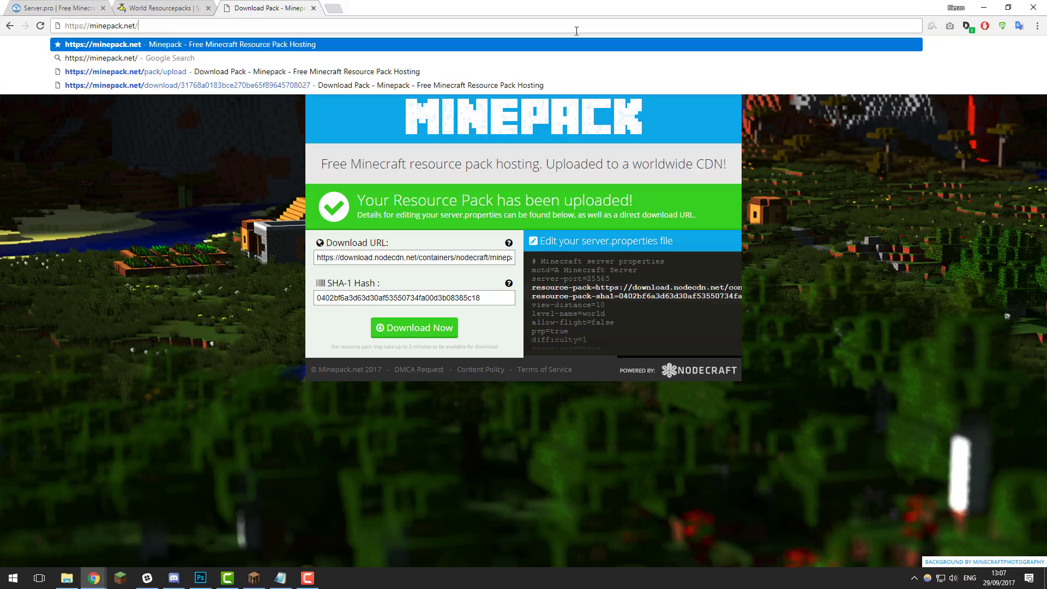
pyautogui.press('Return')
pyautogui.click(444, 234)
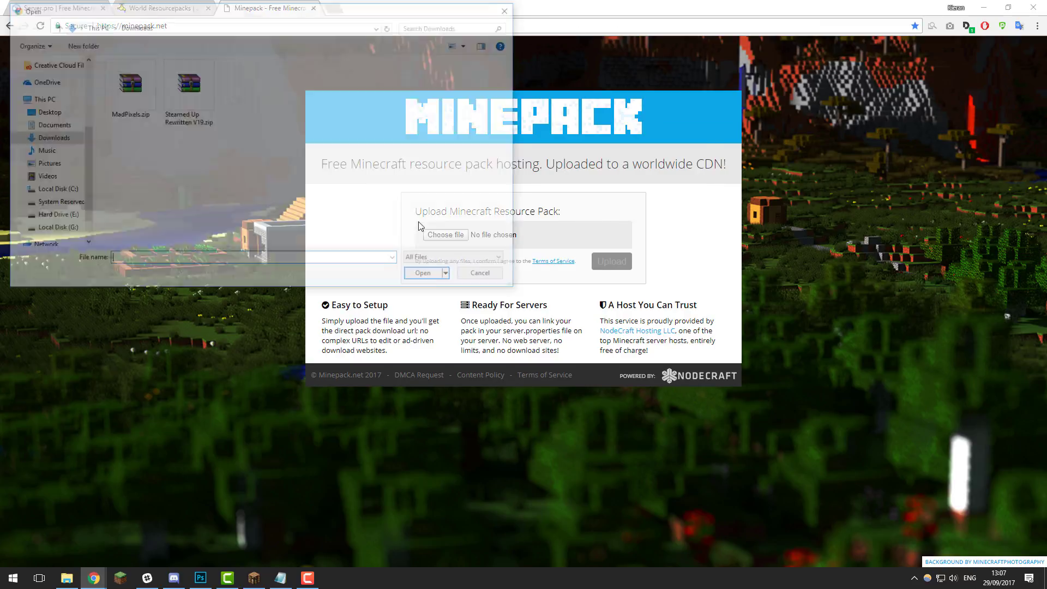
pyautogui.click(201, 106)
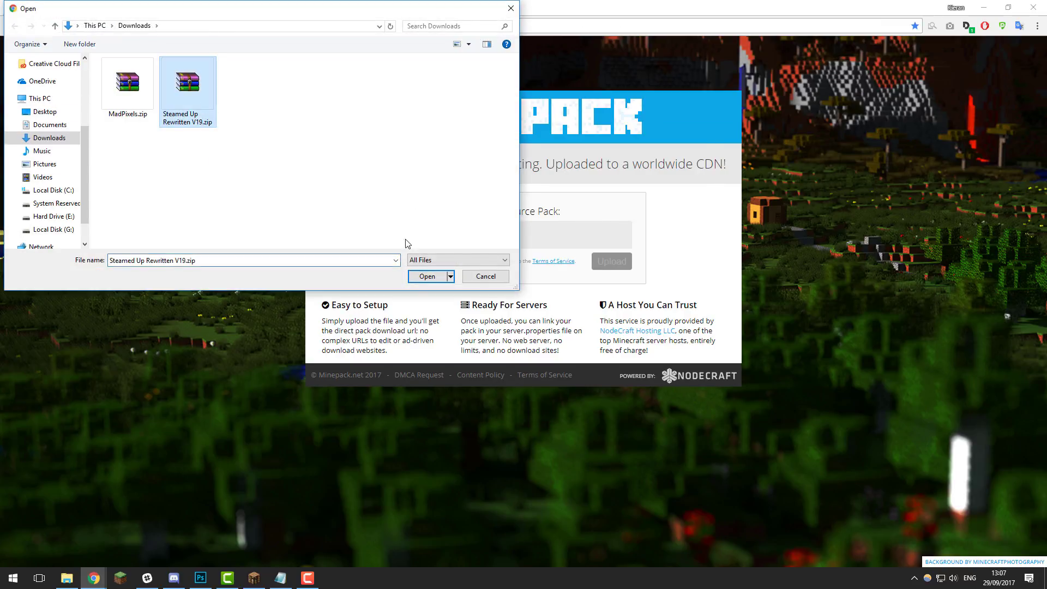
pyautogui.click(429, 277)
pyautogui.click(612, 261)
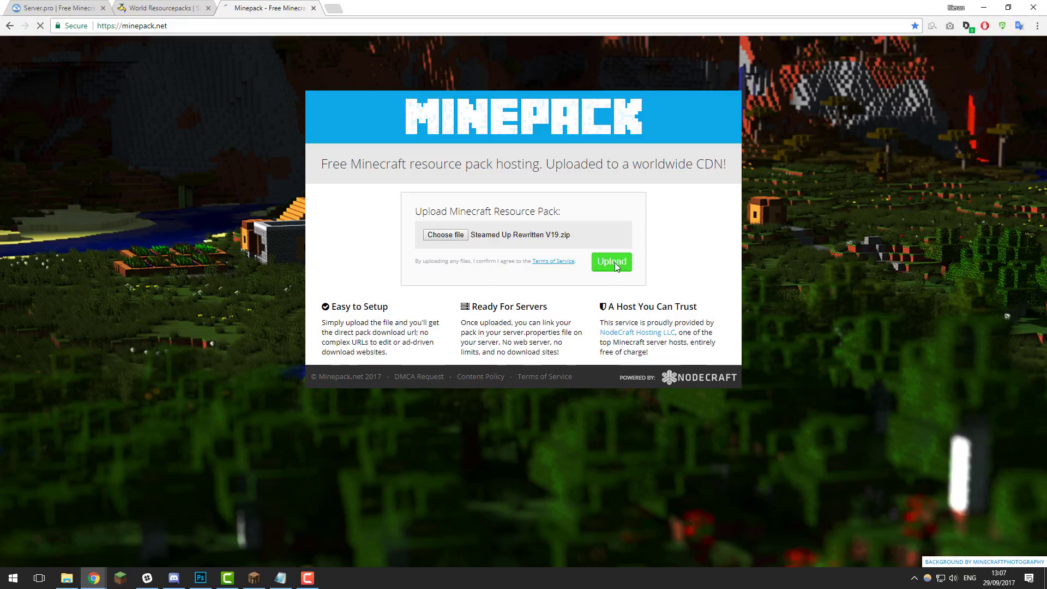
# Copy the second pack's download URL into Notepad beneath a new "SteamedUp" label, separated from the MadPixels entry
pyautogui.click(464, 258)
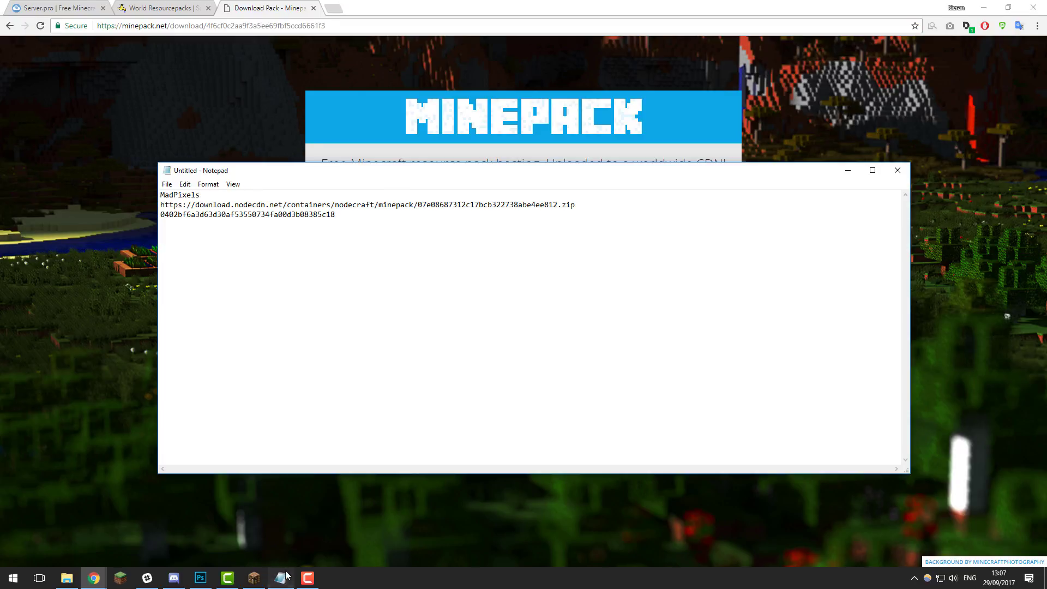
pyautogui.hotkey('alt', 'Tab')
pyautogui.write('SteamedUp')
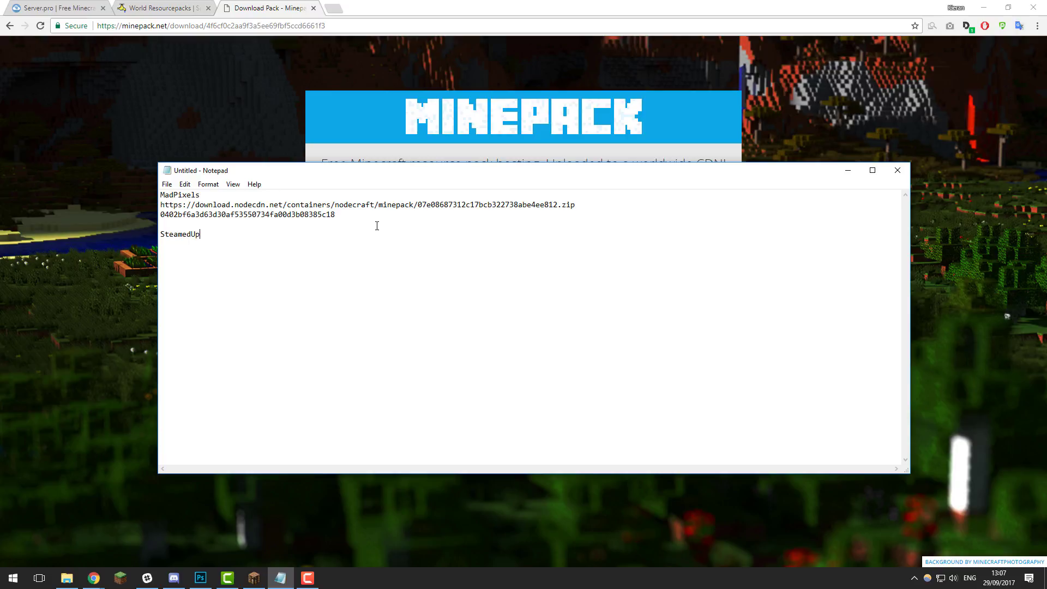
pyautogui.press('Return')
pyautogui.hotkey('ctrl', 'v')
# Copy the second pack's SHA-1 hash from Minepack onto the line below its URL in Notepad
pyautogui.hotkey('alt', 'Tab')
pyautogui.click(444, 300)
pyautogui.hotkey('ctrl', 'c')
pyautogui.hotkey('alt', 'Tab')
pyautogui.press('Return')
pyautogui.hotkey('ctrl', 'v')
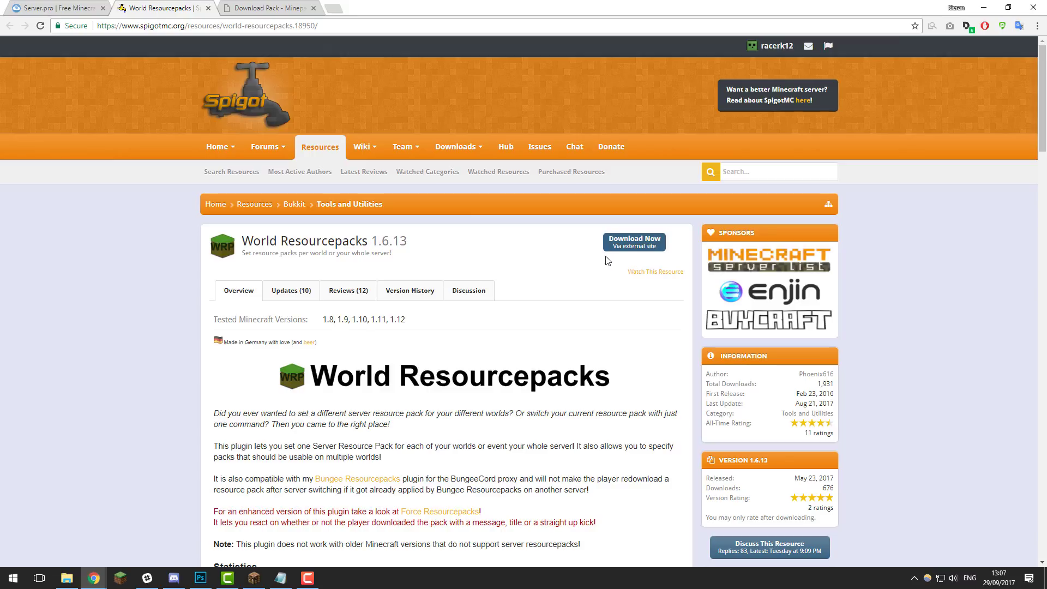
# Download the World Resourcepacks plugin from Spigot, and open the plugins folder in the Server.pro file manager
pyautogui.click(627, 244)
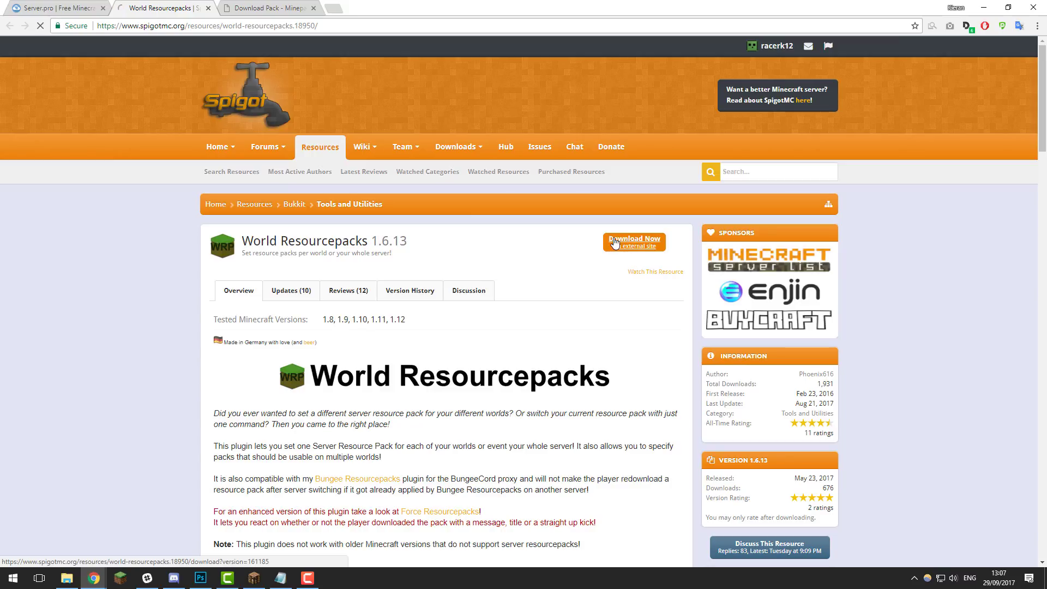
pyautogui.press('Return')
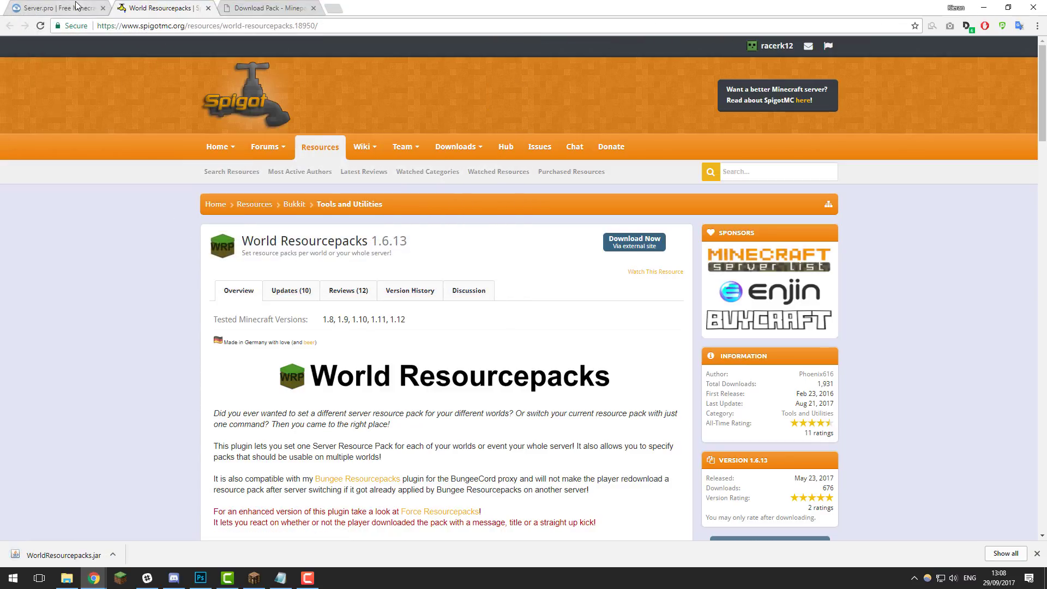
pyautogui.click(76, 7)
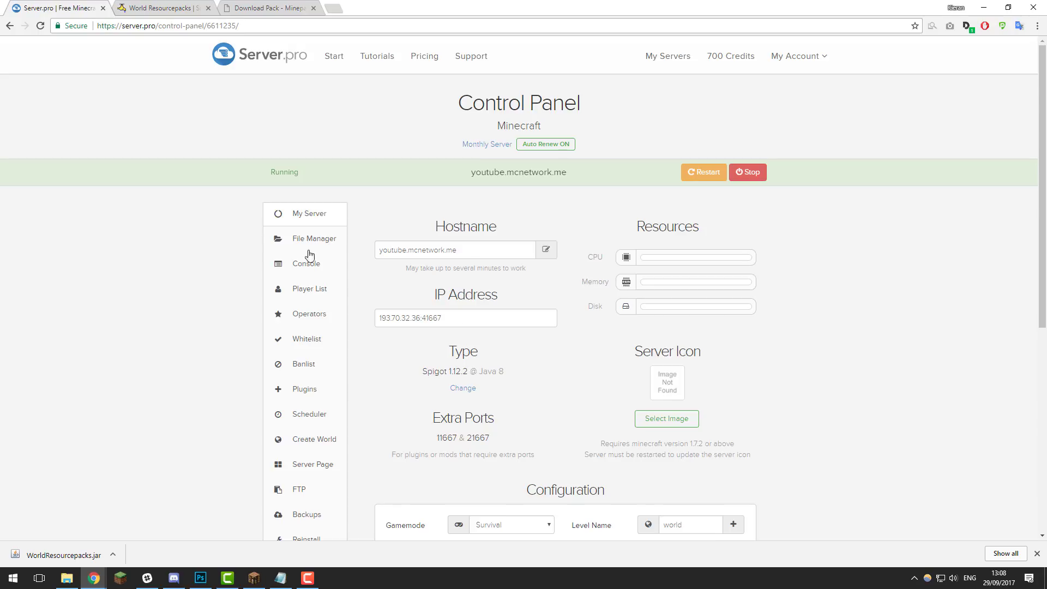
pyautogui.click(326, 244)
pyautogui.click(390, 319)
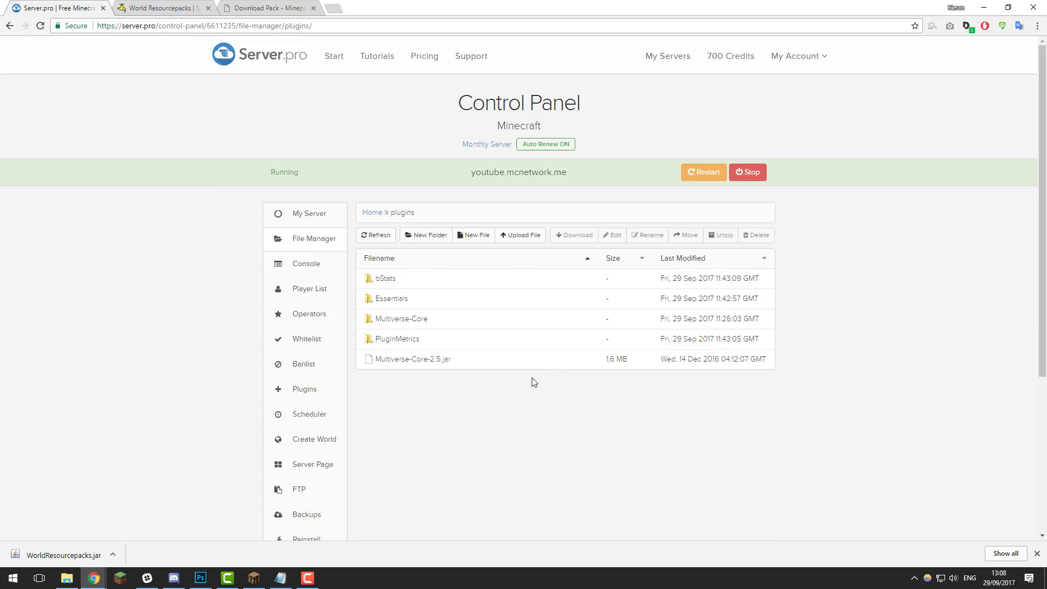
# Upload WorldResourcepacks.jar from the Downloads folder to the server's plugins folder
pyautogui.click(531, 236)
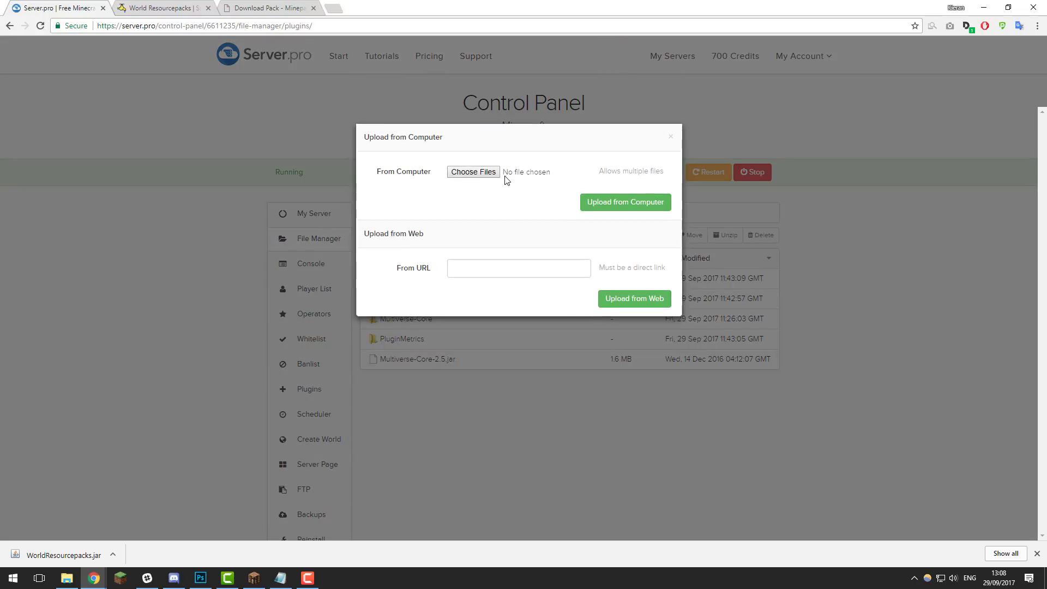
pyautogui.click(476, 172)
pyautogui.click(264, 109)
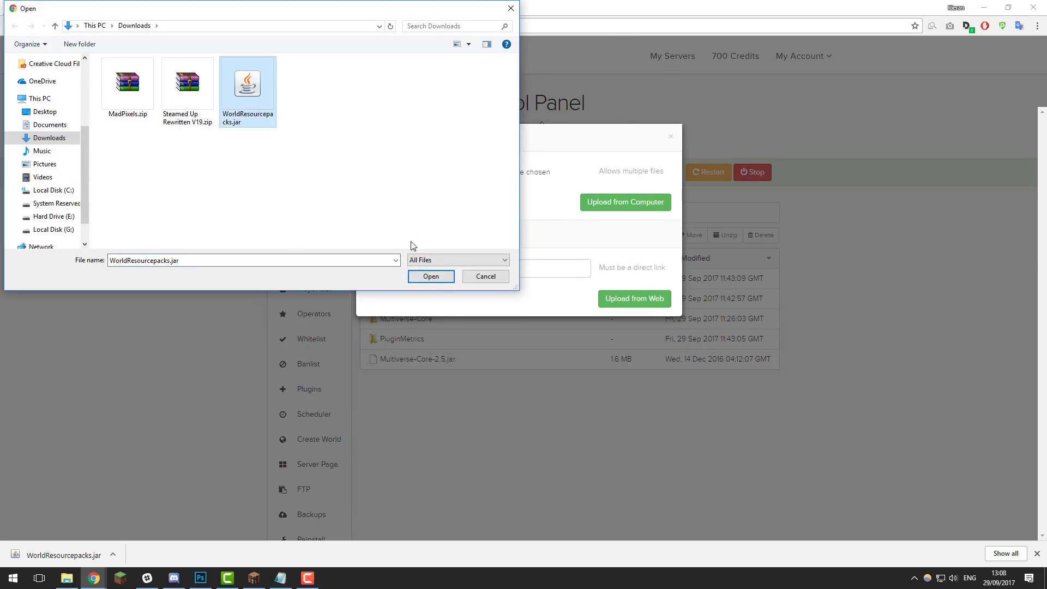
pyautogui.click(431, 277)
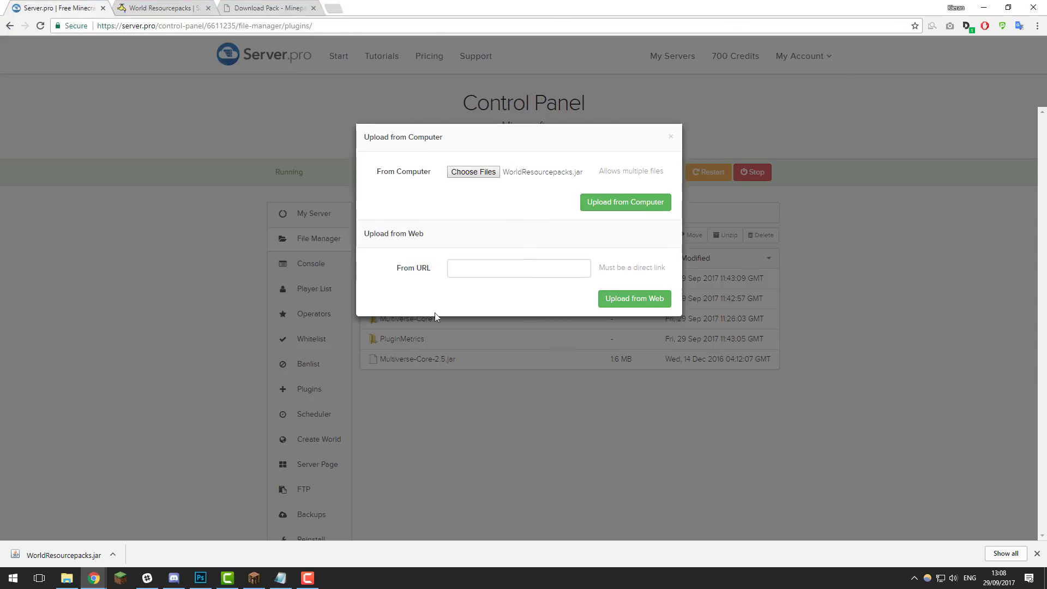
pyautogui.click(605, 207)
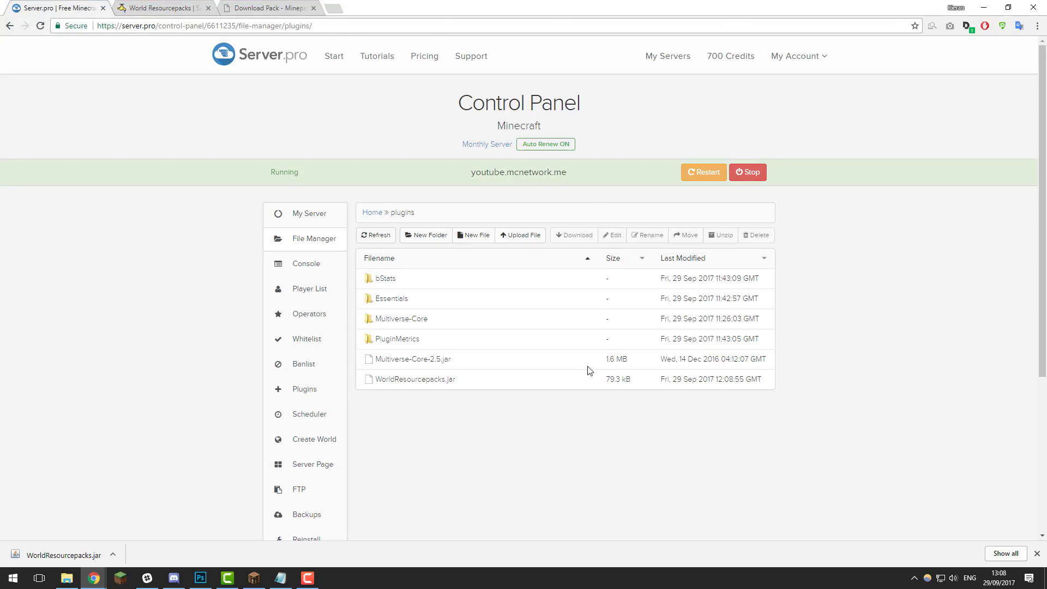
# Restart the server, refresh the plugins file list and open config.yml in the WorldResourcepacks folder
pyautogui.click(697, 172)
pyautogui.click(376, 236)
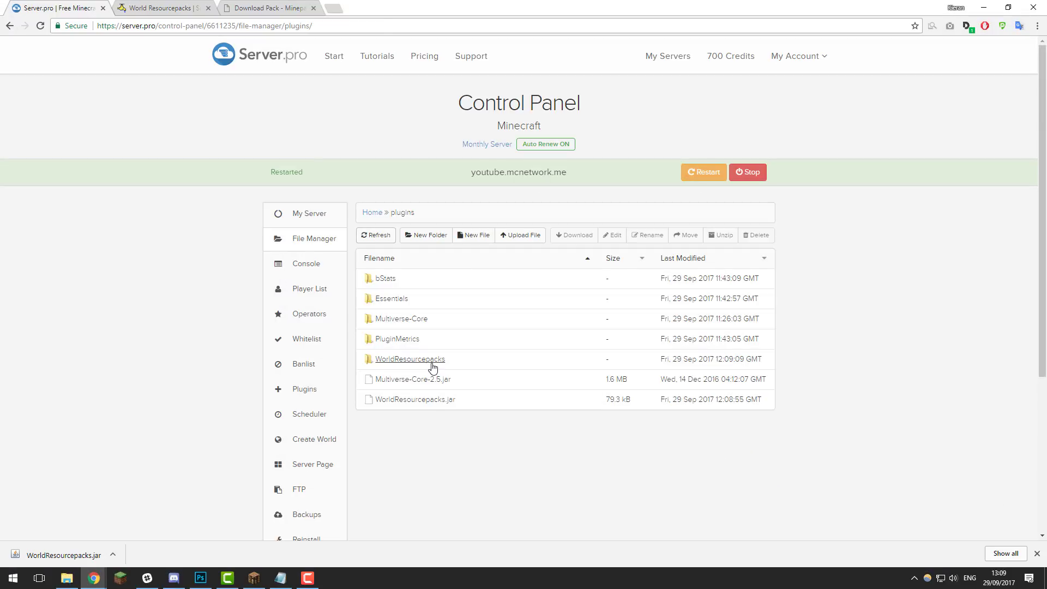
pyautogui.click(431, 362)
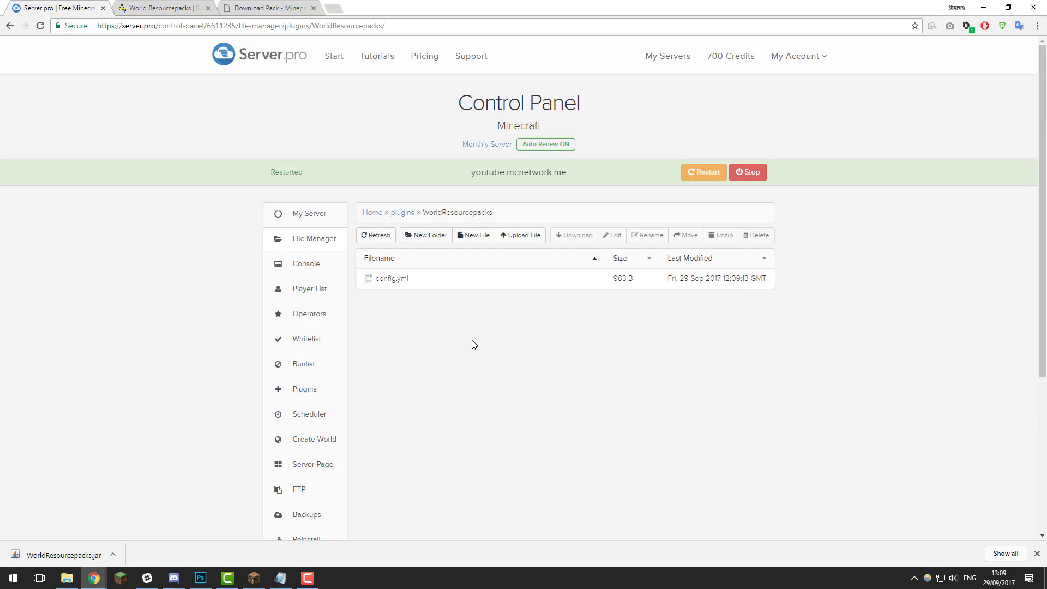
pyautogui.click(392, 279)
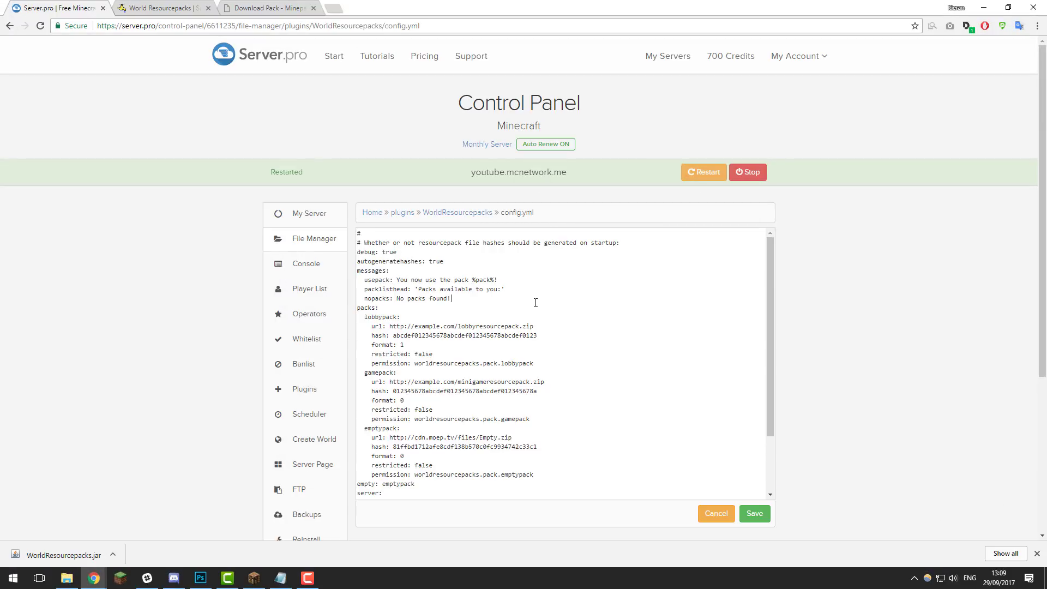
# Rename the lobbypack entry under packs in config.yml as madpixels
pyautogui.scroll(-5, 535, 303)
pyautogui.scroll(3, 592, 219)
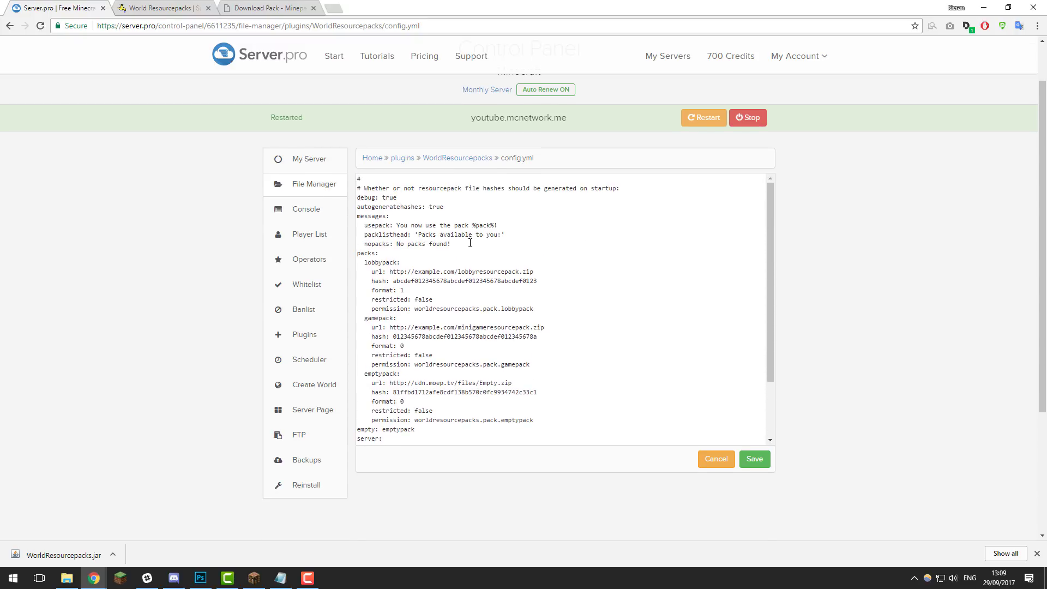
pyautogui.moveTo(470, 242); pyautogui.dragTo(357, 227)
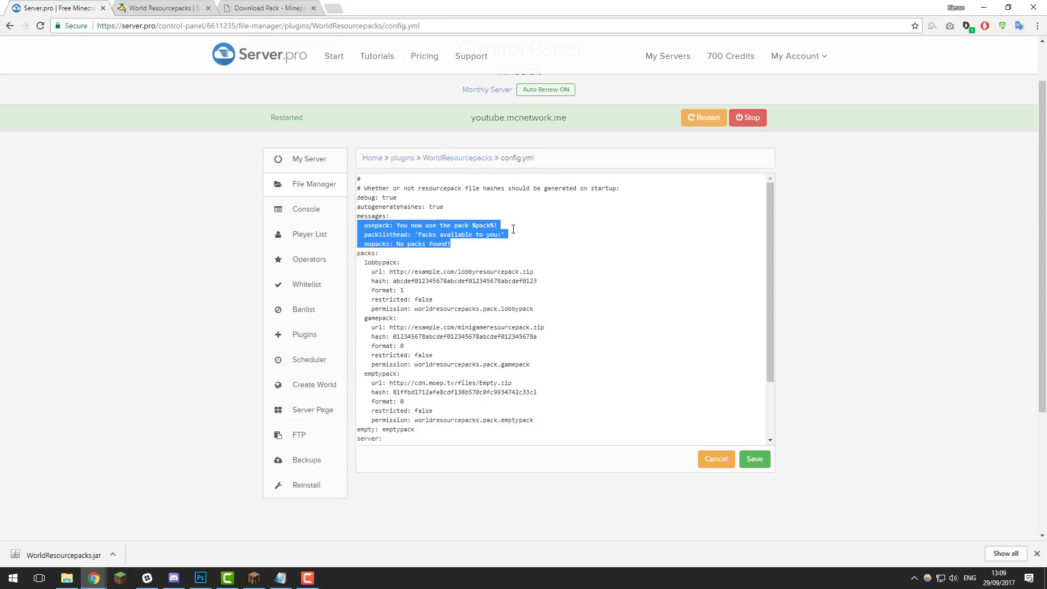
pyautogui.click(406, 261)
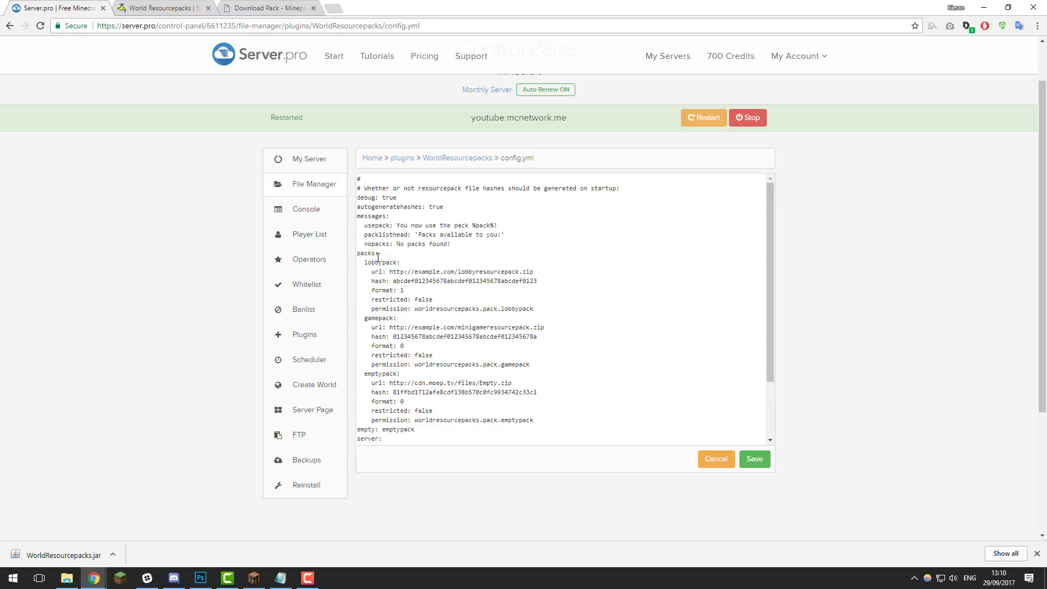
pyautogui.scroll(-1, 376, 246)
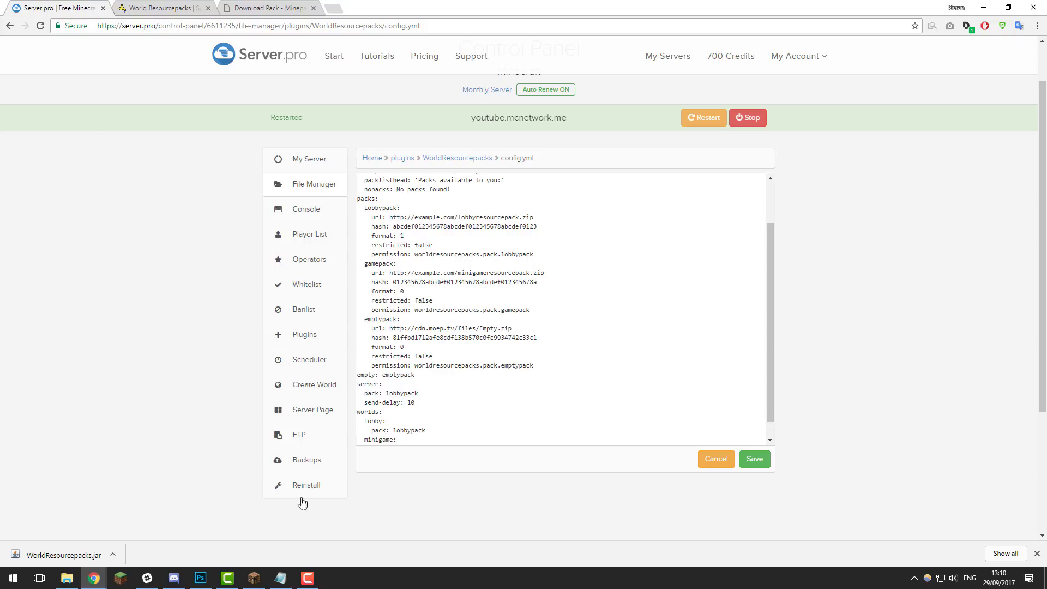
pyautogui.doubleClick(385, 208)
pyautogui.click(280, 577)
pyautogui.moveTo(376, 175); pyautogui.dragTo(676, 189)
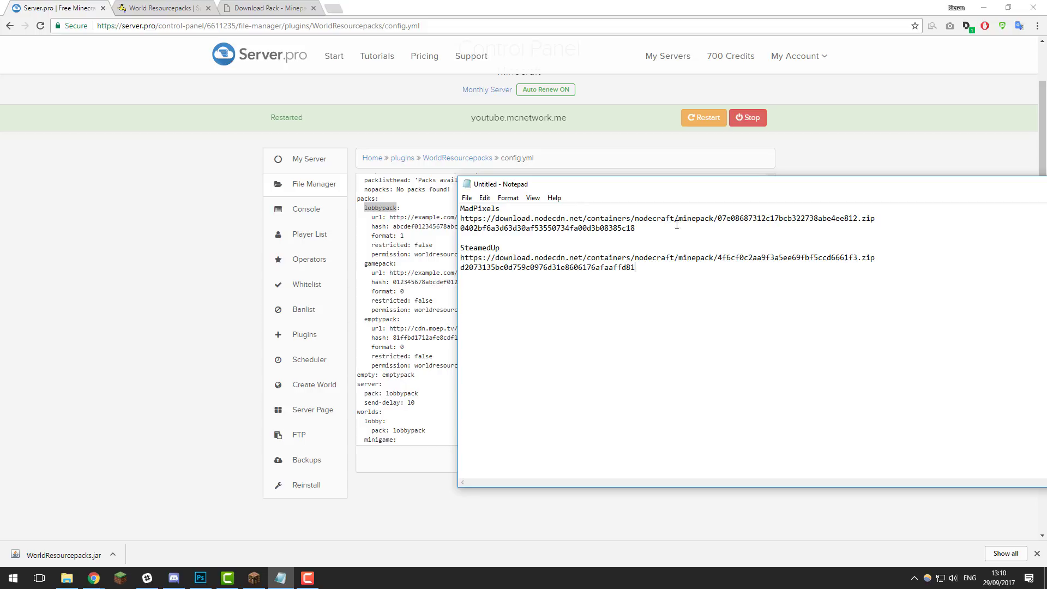
pyautogui.doubleClick(388, 210)
pyautogui.write('madpixels:')
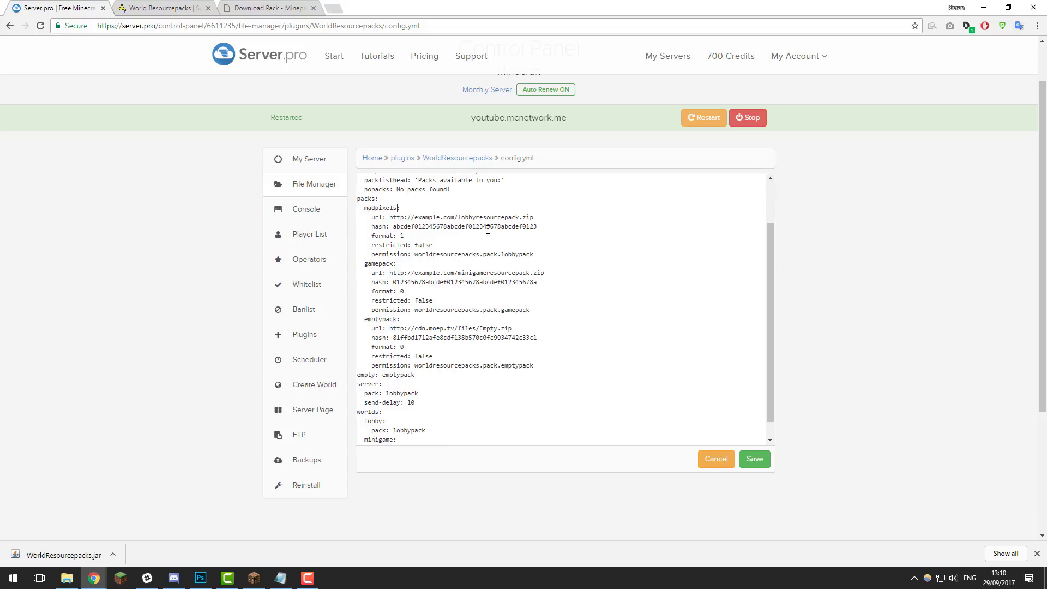
# Replace the madpixels pack's example URL with the MadPixels download URL copied from Notepad
pyautogui.click(280, 578)
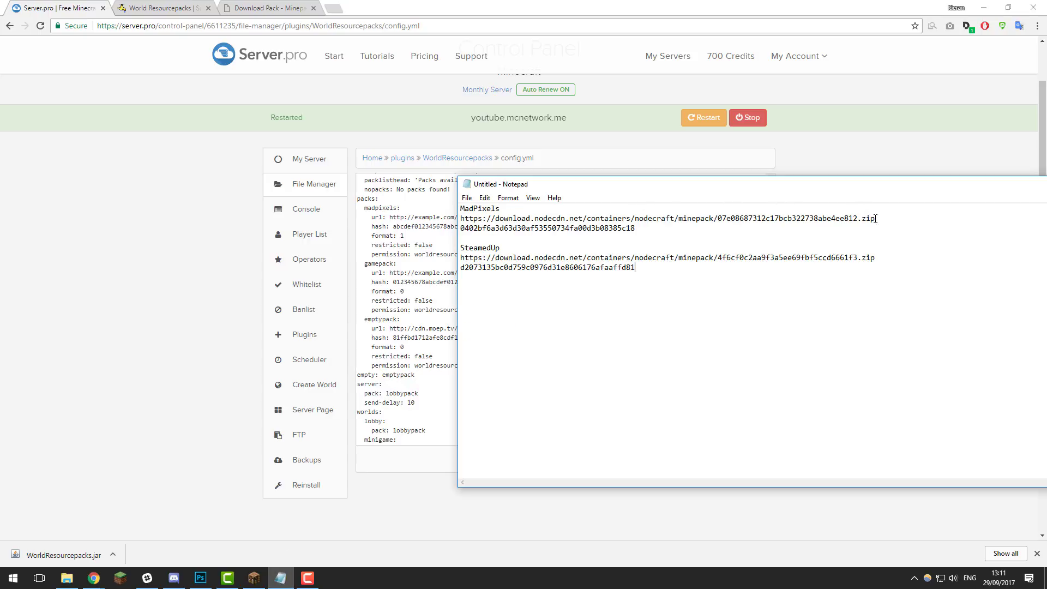
pyautogui.moveTo(875, 218); pyautogui.dragTo(462, 219)
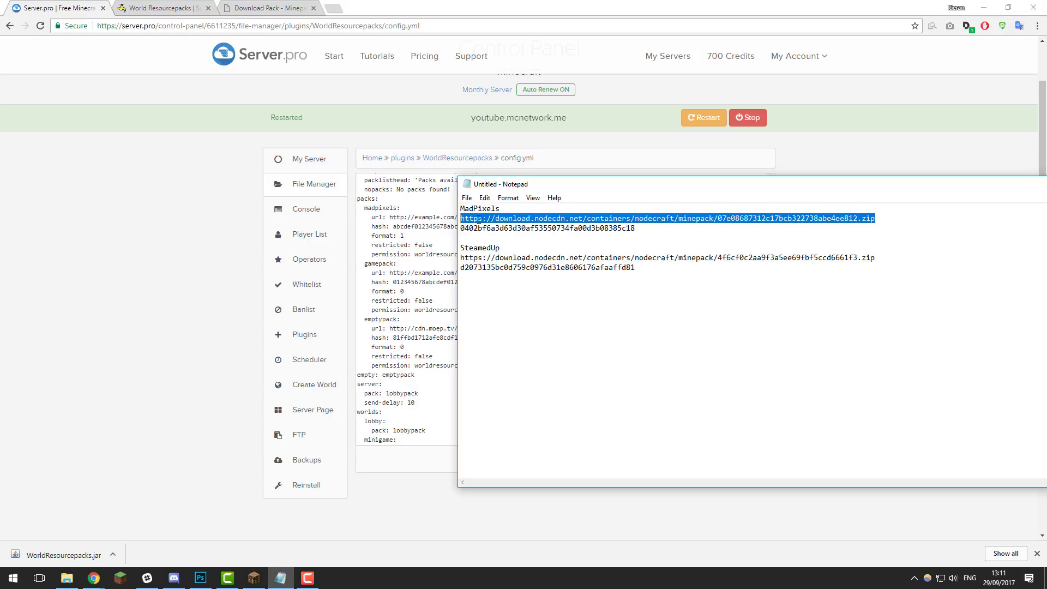
pyautogui.rightClick(479, 219)
pyautogui.click(499, 255)
pyautogui.hotkey('alt', 'Tab')
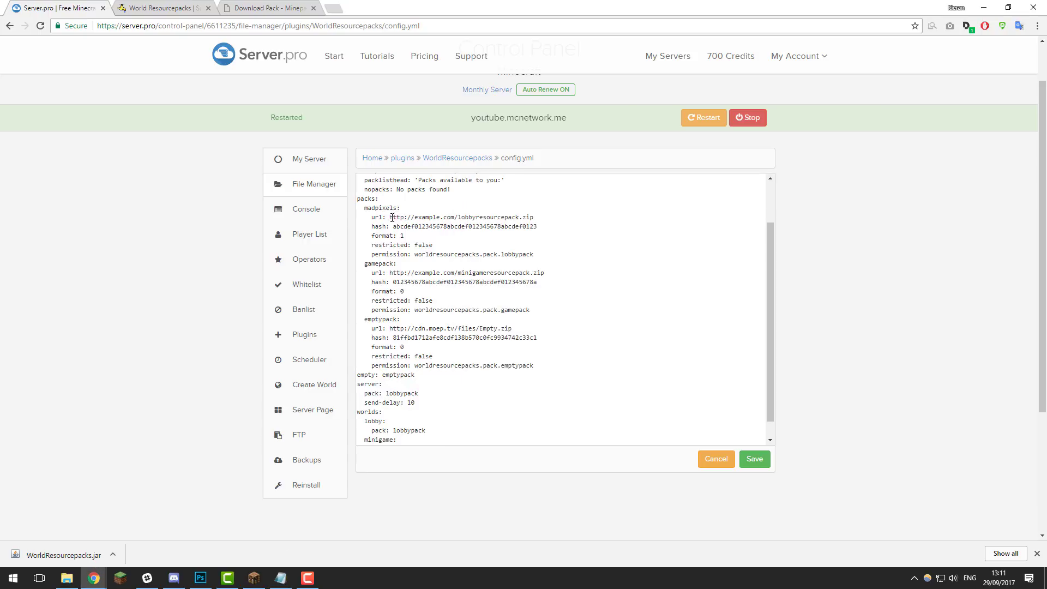
pyautogui.moveTo(391, 218); pyautogui.dragTo(537, 218)
pyautogui.rightClick(514, 216)
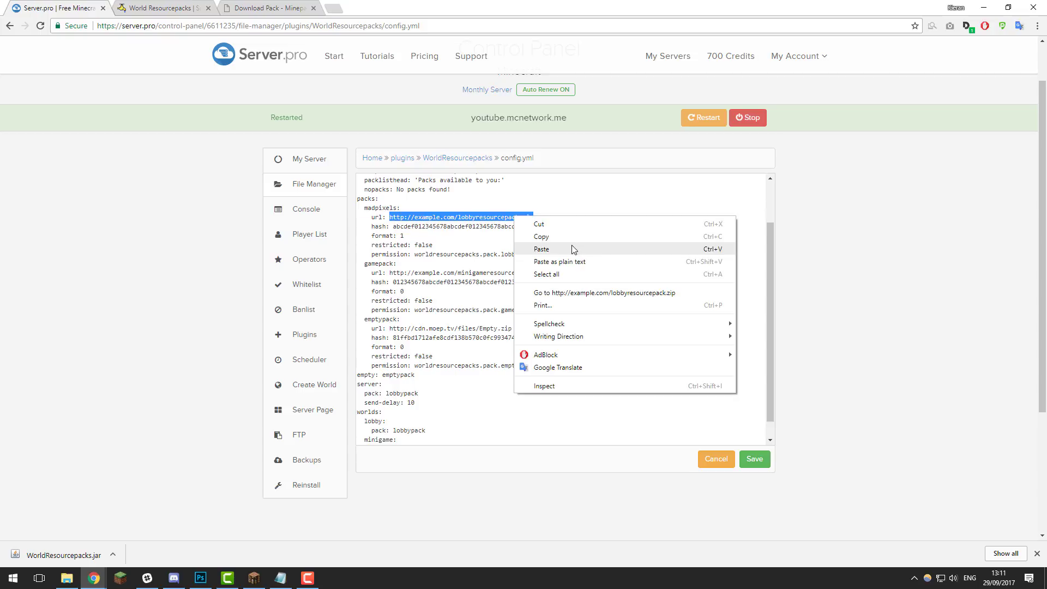
pyautogui.click(569, 248)
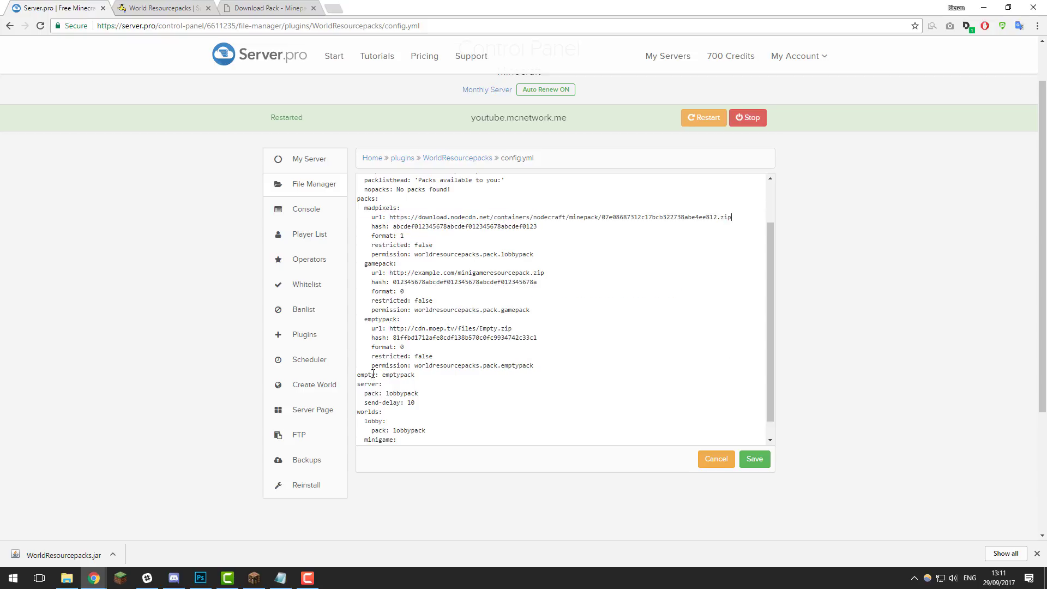
# Replace the madpixels pack's placeholder hash with the MadPixels hash copied from Notepad
pyautogui.click(281, 578)
pyautogui.doubleClick(619, 228)
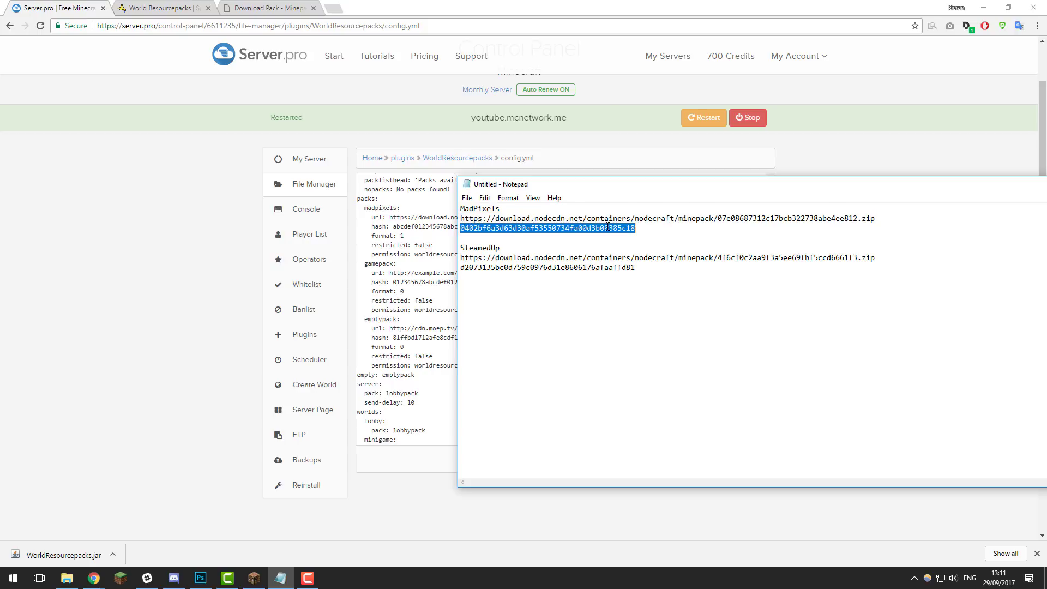
pyautogui.rightClick(610, 224)
pyautogui.click(627, 257)
pyautogui.click(413, 233)
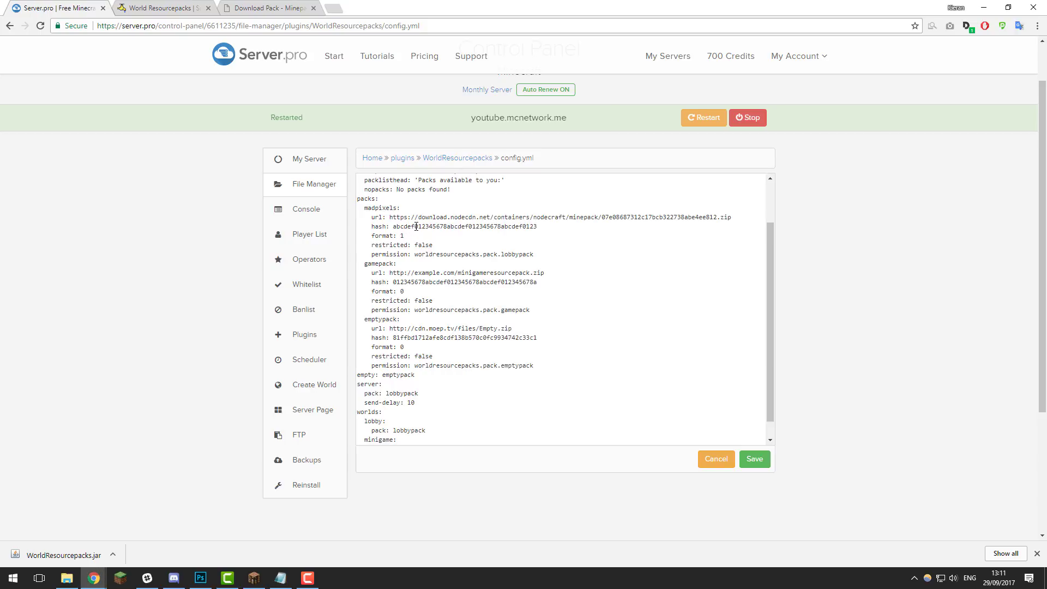
pyautogui.doubleClick(426, 226)
pyautogui.rightClick(427, 226)
pyautogui.click(469, 261)
# Set the madpixels pack's format to 0 and its restricted option to true
pyautogui.write('0')
pyautogui.click(447, 241)
pyautogui.doubleClick(426, 246)
pyautogui.write('true')
# Change the madpixels pack's permission to worldresourcepacks.pack.madpixels and its restricted option to false
pyautogui.moveTo(418, 254); pyautogui.dragTo(502, 256)
pyautogui.click(539, 254)
pyautogui.write('madpixels')
pyautogui.press('BackSpace')
pyautogui.press('BackSpace')
pyautogui.press('BackSpace')
pyautogui.press('BackSpace')
pyautogui.press('BackSpace')
pyautogui.press('BackSpace')
pyautogui.write('pixels')
pyautogui.doubleClick(421, 245)
pyautogui.write('false')
# Rename the gamepack entry under packs as steamedup, matching the SteamedUp label in Notepad
pyautogui.doubleClick(382, 263)
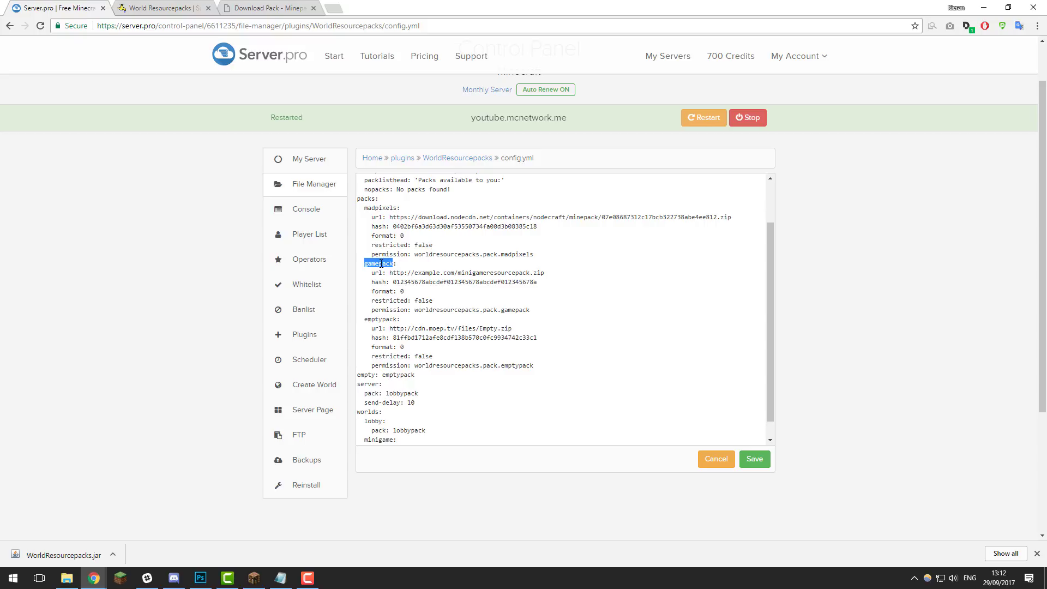
pyautogui.click(280, 578)
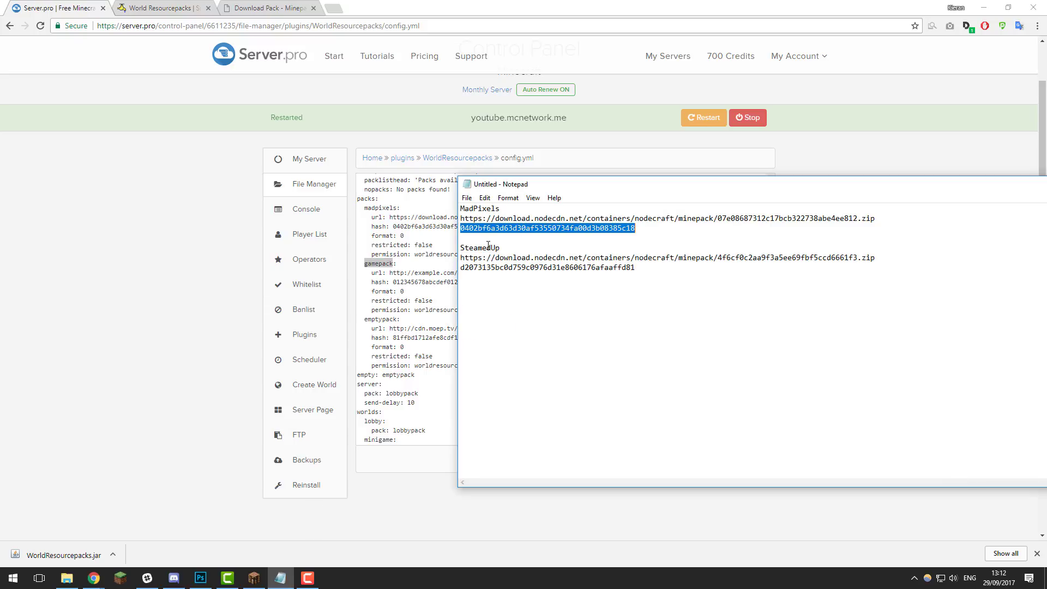
pyautogui.hotkey('alt', 'Tab')
pyautogui.write('steamd')
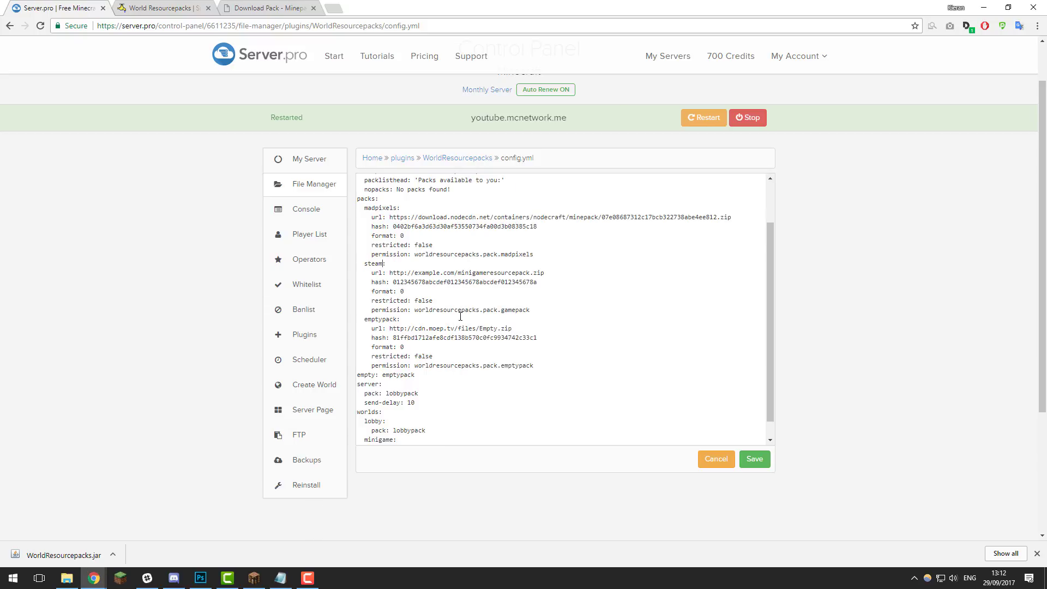
pyautogui.press('BackSpace')
pyautogui.write('edup')
# Replace the steamedup pack's example URL with the SteamedUp download URL copied from Notepad
pyautogui.hotkey('alt', 'Tab')
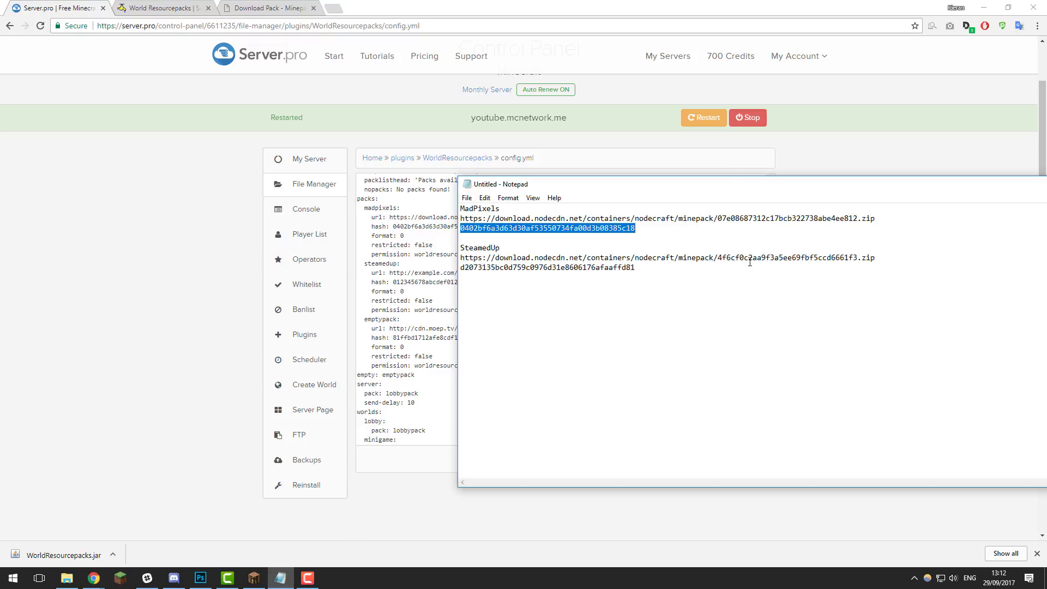
pyautogui.moveTo(878, 259); pyautogui.dragTo(455, 259)
pyautogui.hotkey('ctrl', 'c')
pyautogui.hotkey('alt', 'Tab')
pyautogui.moveTo(545, 272); pyautogui.dragTo(389, 273)
pyautogui.hotkey('ctrl', 'v')
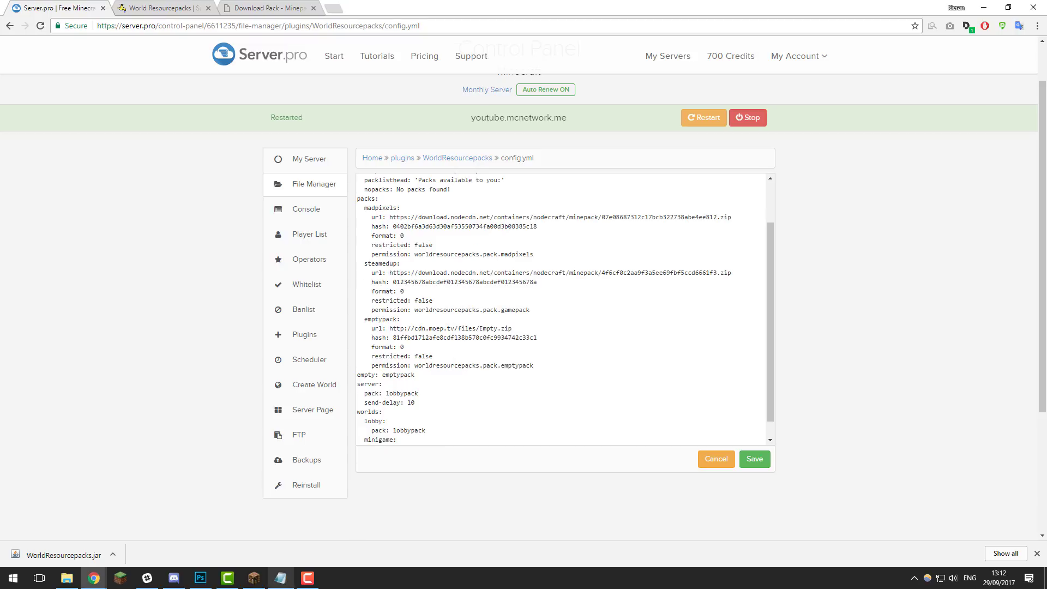
# Replace the steamedup pack's placeholder hash with the SteamedUp hash copied from Notepad
pyautogui.hotkey('alt', 'Tab')
pyautogui.click(588, 271)
pyautogui.doubleClick(587, 268)
pyautogui.hotkey('ctrl', 'c')
pyautogui.hotkey('alt', 'Tab')
pyautogui.doubleClick(408, 282)
pyautogui.hotkey('ctrl', 'v')
# Change the steamedup pack's permission to worldresourcepacks.pack.steamedup
pyautogui.doubleClick(554, 309)
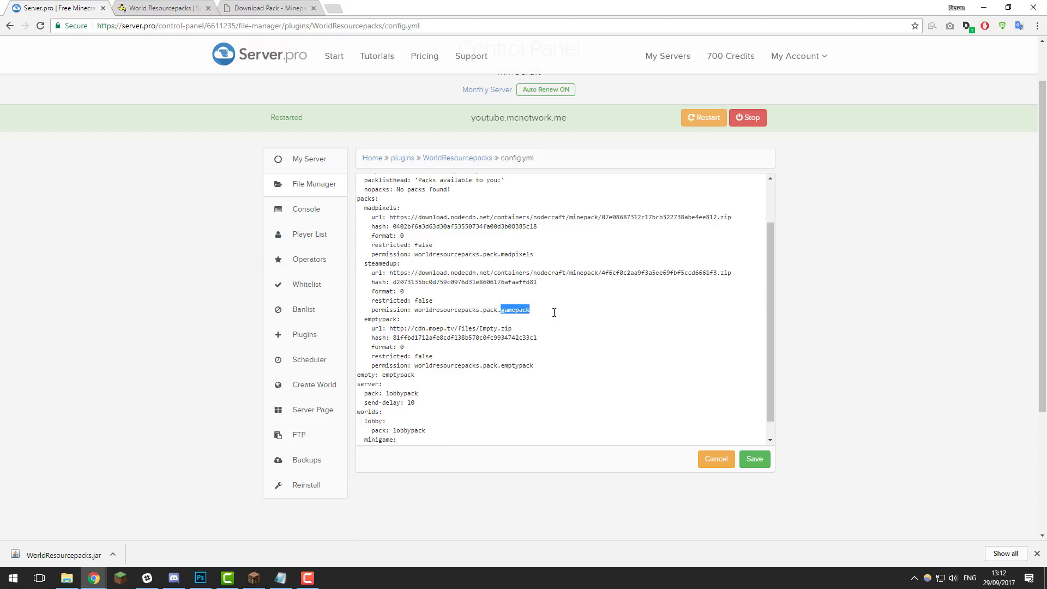
pyautogui.write('steamedup')
pyautogui.moveTo(362, 322); pyautogui.dragTo(551, 353)
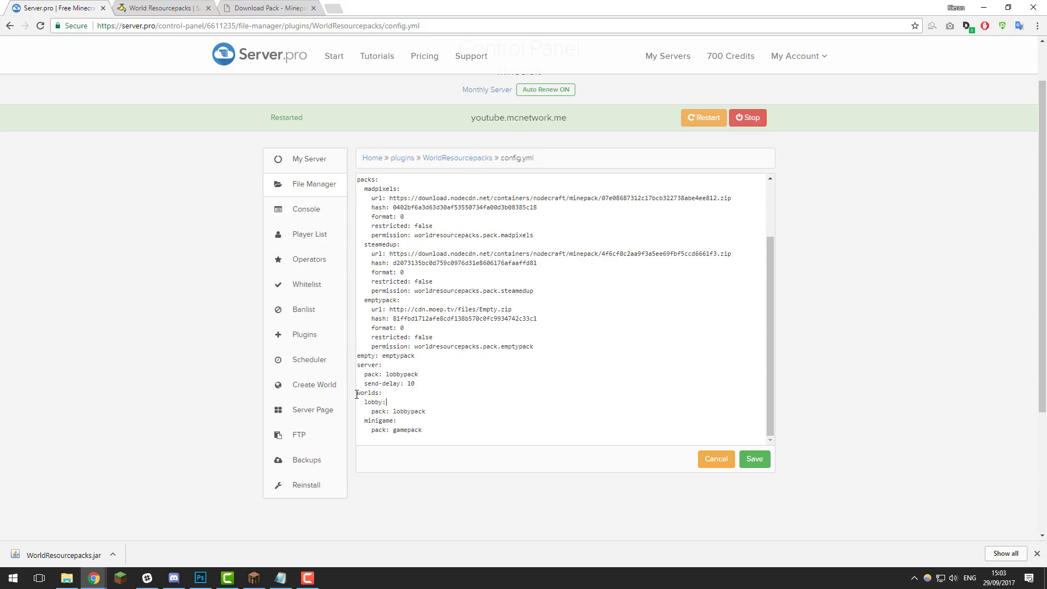
# Rename the two entries under worlds, changing lobby to world and minigame to factions
pyautogui.moveTo(356, 394); pyautogui.dragTo(446, 434)
pyautogui.click(451, 411)
pyautogui.doubleClick(370, 402)
pyautogui.write('world:')
pyautogui.doubleClick(381, 421)
pyautogui.write('factions:')
# Duplicate the factions world entry with its pack line below itself and rename the copy as survival
pyautogui.moveTo(433, 429); pyautogui.dragTo(358, 424)
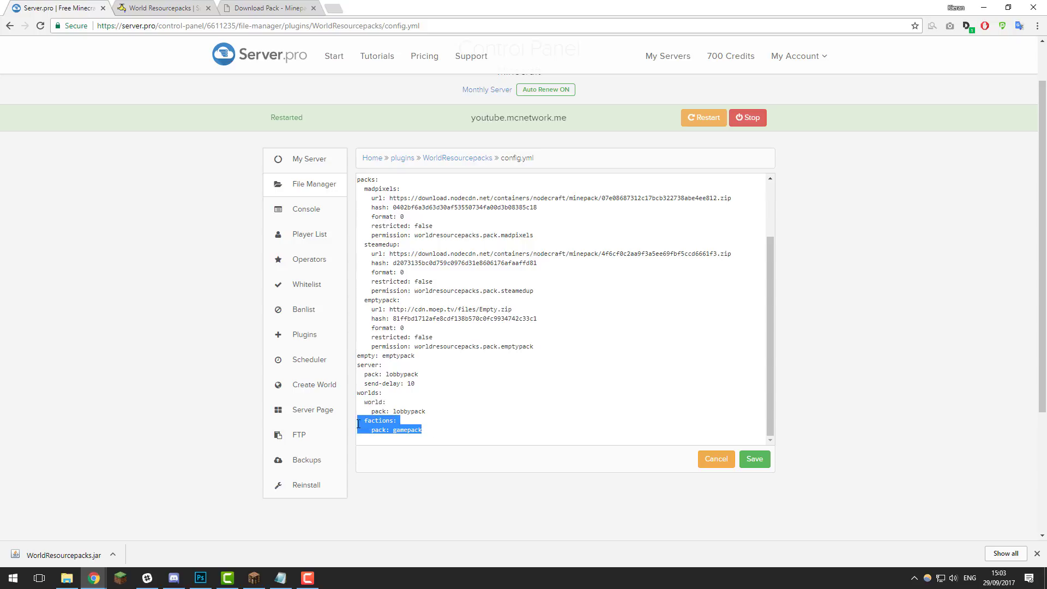
pyautogui.hotkey('ctrl', 'c')
pyautogui.click(433, 430)
pyautogui.press('Return')
pyautogui.hotkey('ctrl', 'v')
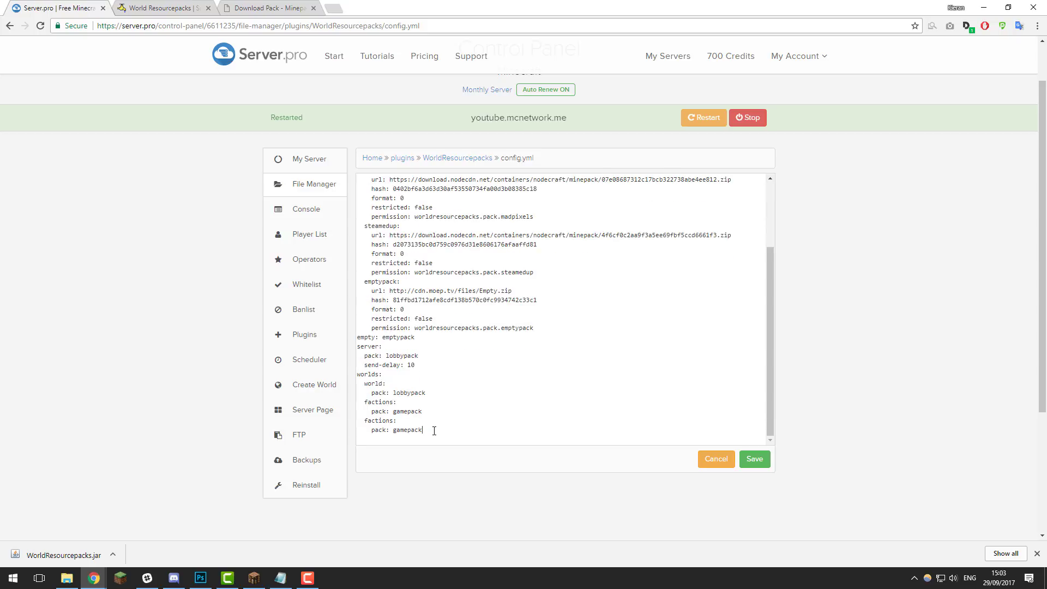
pyautogui.doubleClick(378, 420)
pyautogui.write('survival:')
pyautogui.scroll(1, 403, 390)
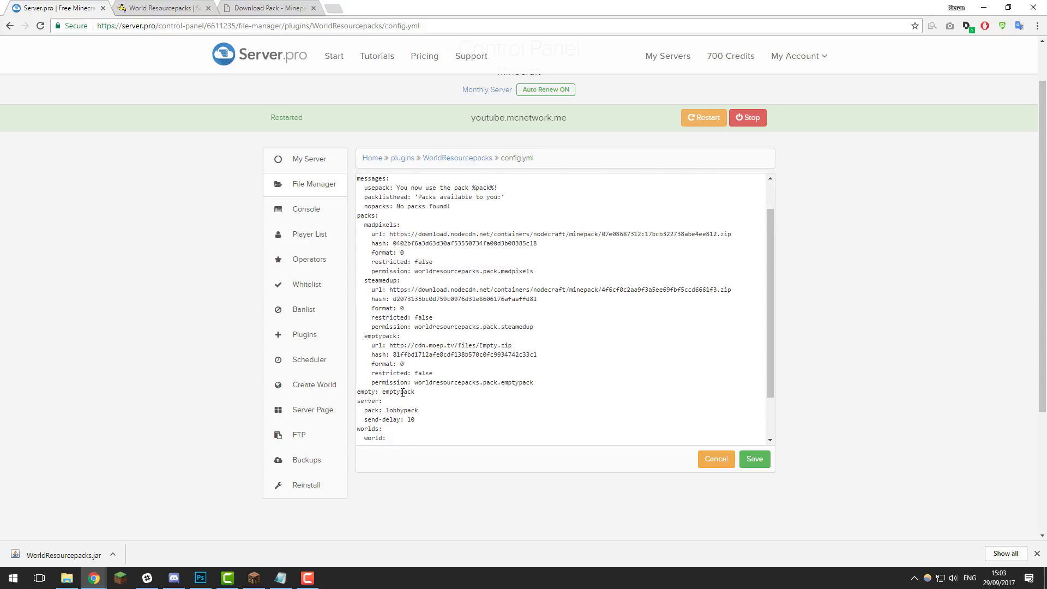
pyautogui.scroll(-1, 409, 355)
pyautogui.scroll(1, 412, 334)
pyautogui.scroll(-1, 409, 344)
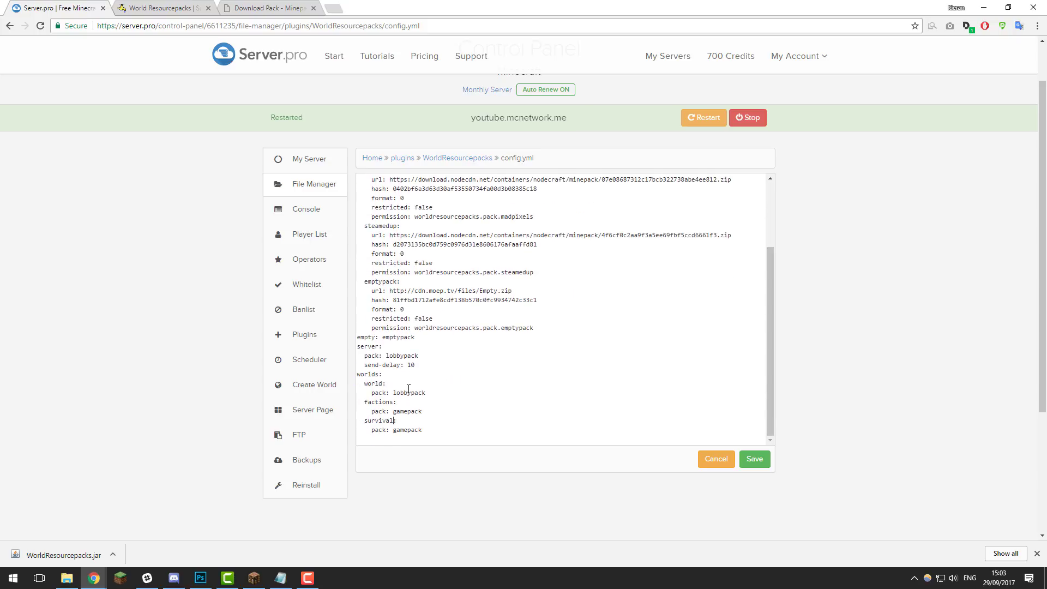
# Set the packs in the worlds section to madpixels for world, steamedup for factions and emptypack for survival
pyautogui.doubleClick(408, 393)
pyautogui.scroll(1, 427, 373)
pyautogui.scroll(-1, 426, 373)
pyautogui.write('madpixesls')
pyautogui.scroll(2, 414, 390)
pyautogui.scroll(-2, 422, 389)
pyautogui.doubleClick(402, 411)
pyautogui.write('steamedup')
pyautogui.doubleClick(403, 429)
pyautogui.write('emptypack')
pyautogui.scroll(3, 475, 419)
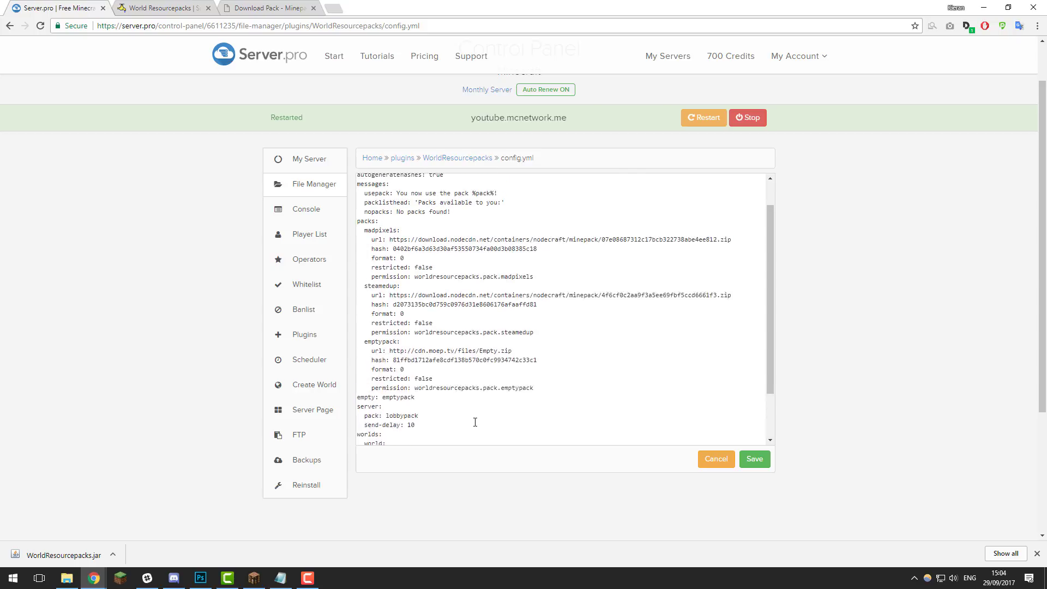
pyautogui.scroll(-3, 422, 403)
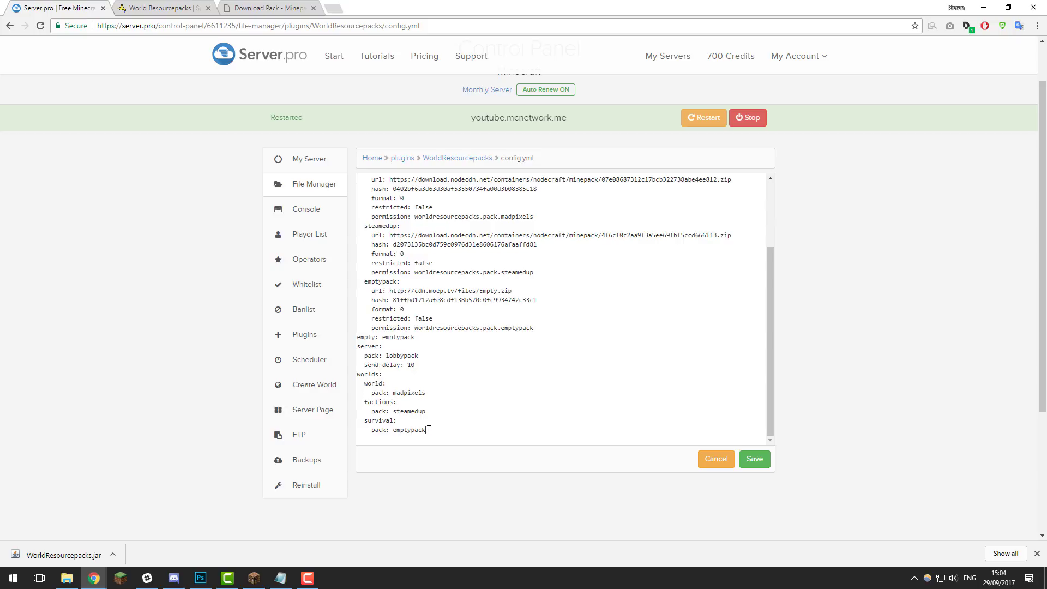
# Delete the survival entry with its pack line from the worlds section and undo the deletion
pyautogui.moveTo(429, 429); pyautogui.dragTo(352, 420)
pyautogui.press('BackSpace')
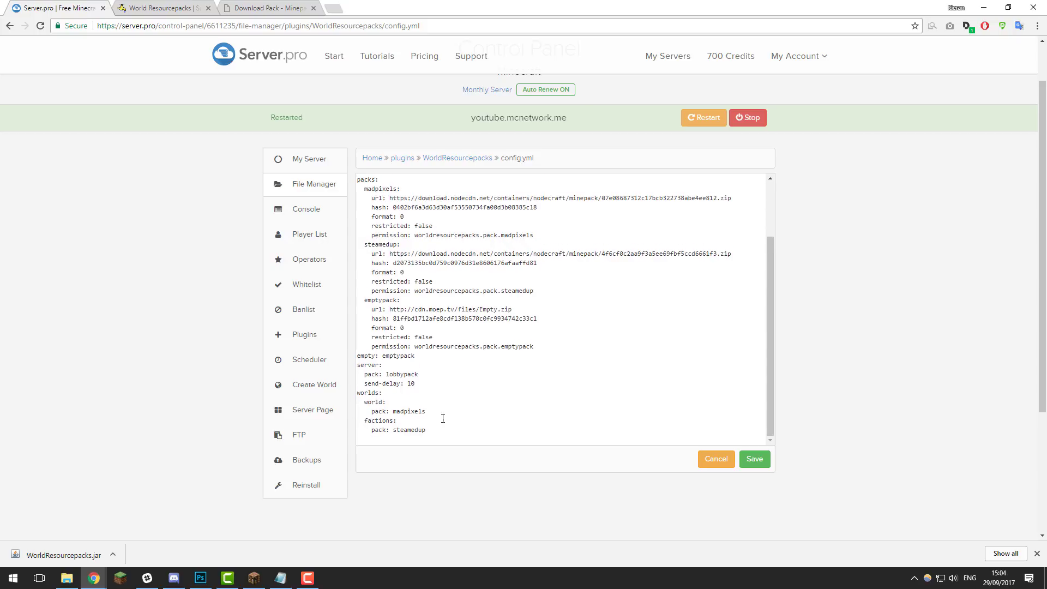
pyautogui.scroll(-1, 447, 409)
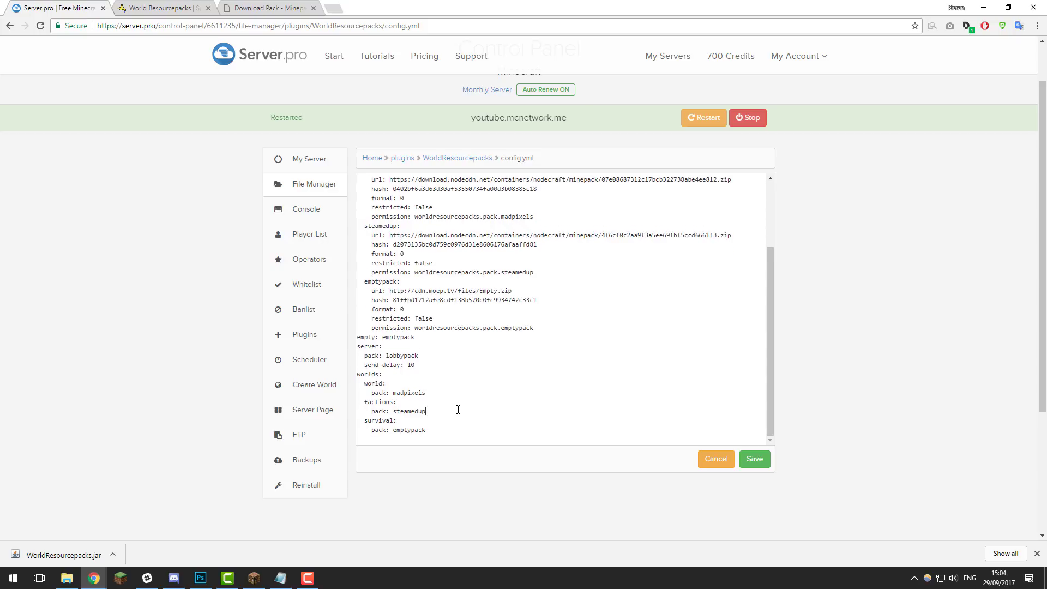
# Save the edited config.yml and restart the server
pyautogui.scroll(5, 450, 409)
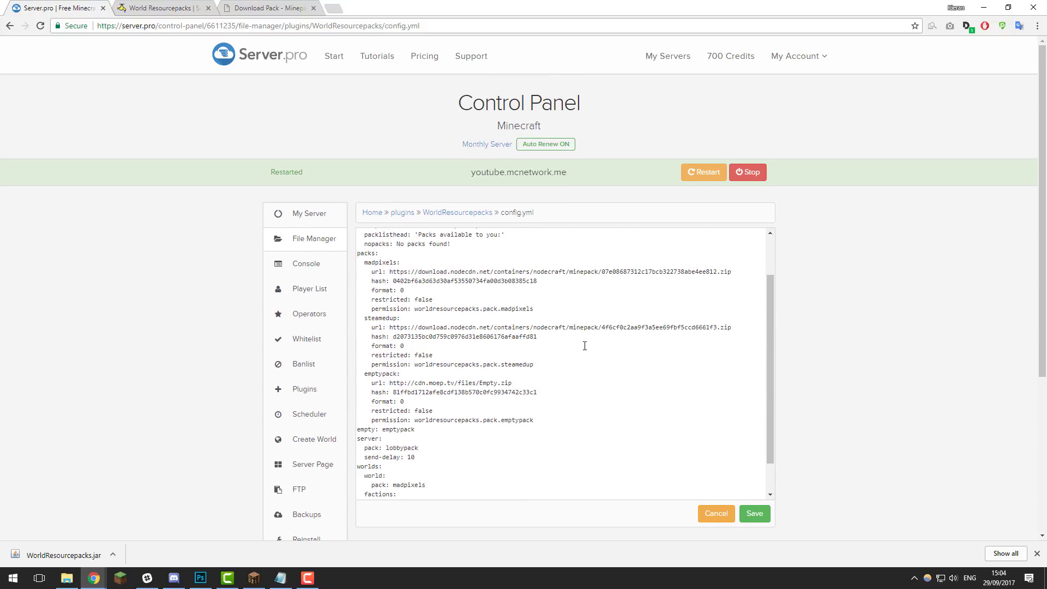
pyautogui.click(754, 513)
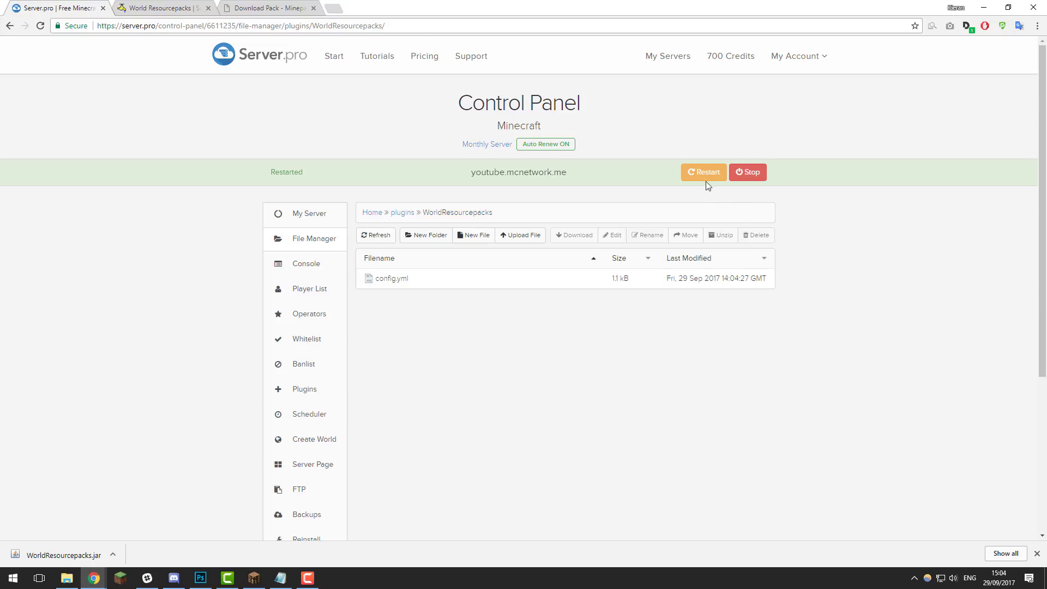
pyautogui.click(706, 176)
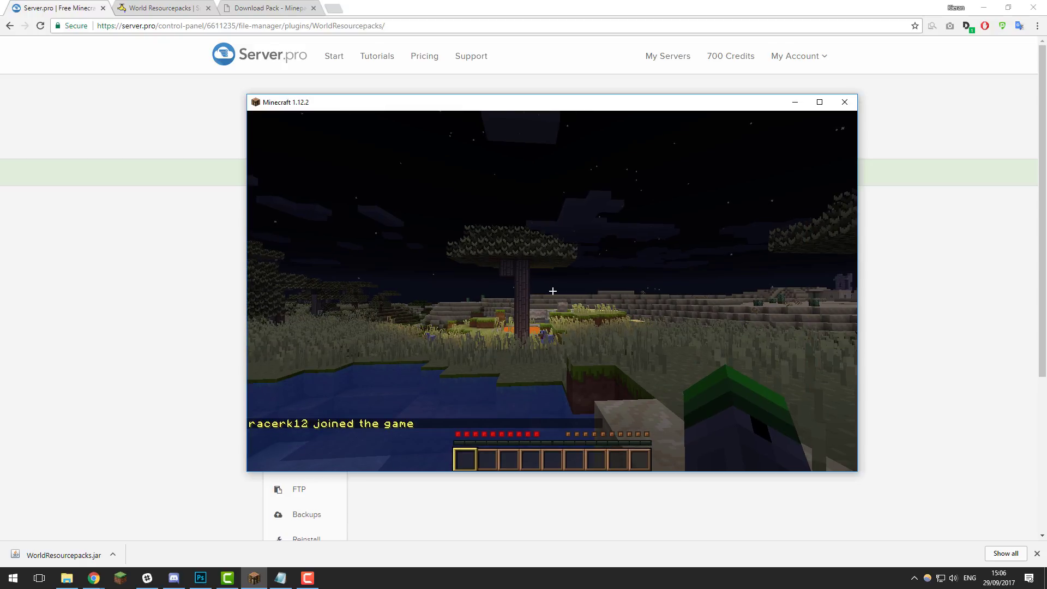
# Walk around the main world in Minecraft to examine the textures of its assigned resource pack
pyautogui.press('w')
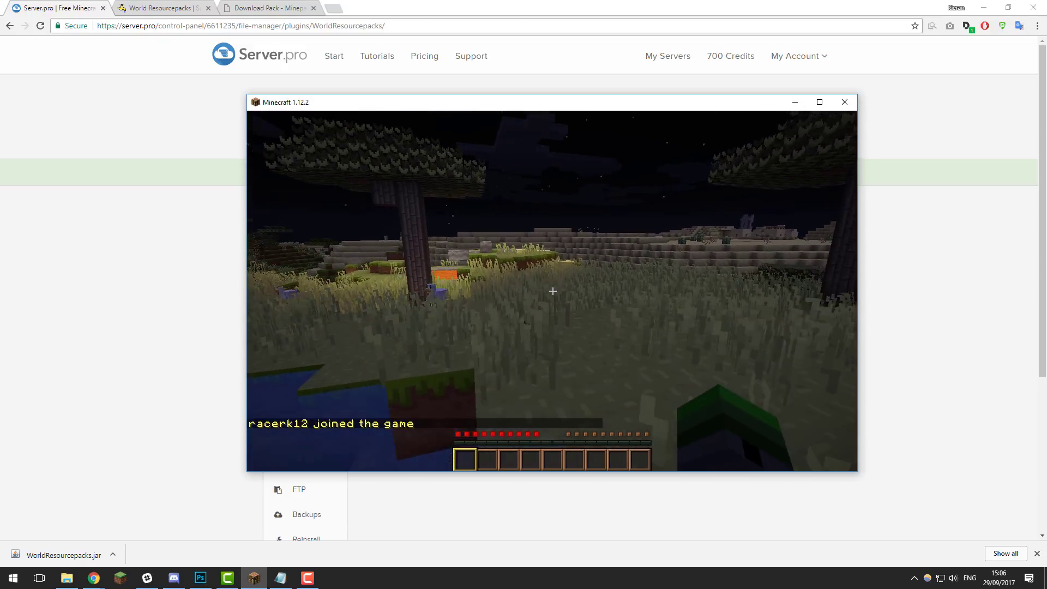
pyautogui.press('w')
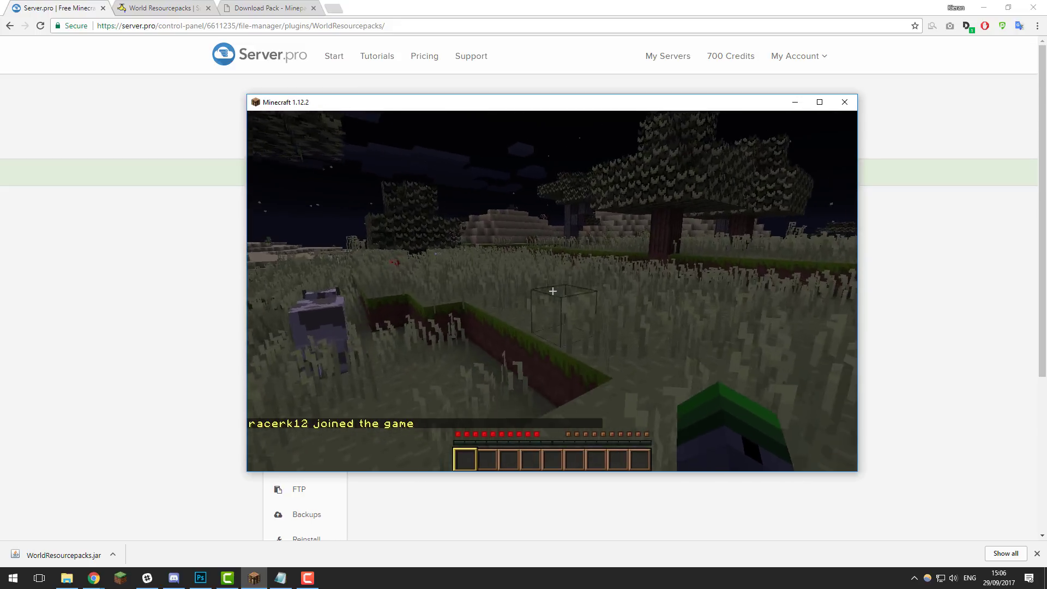
pyautogui.press('w')
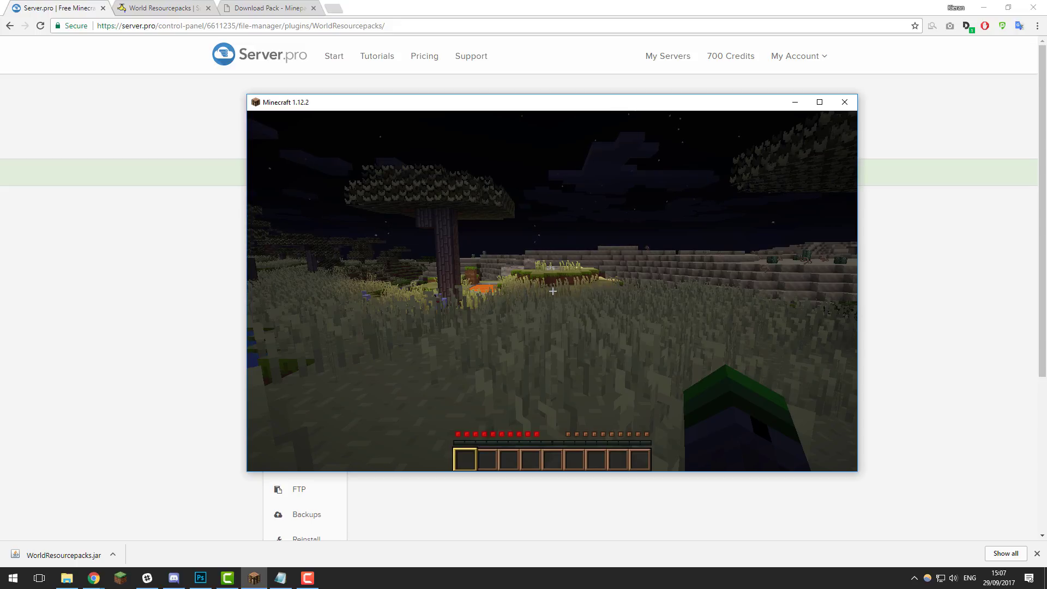
pyautogui.press('w')
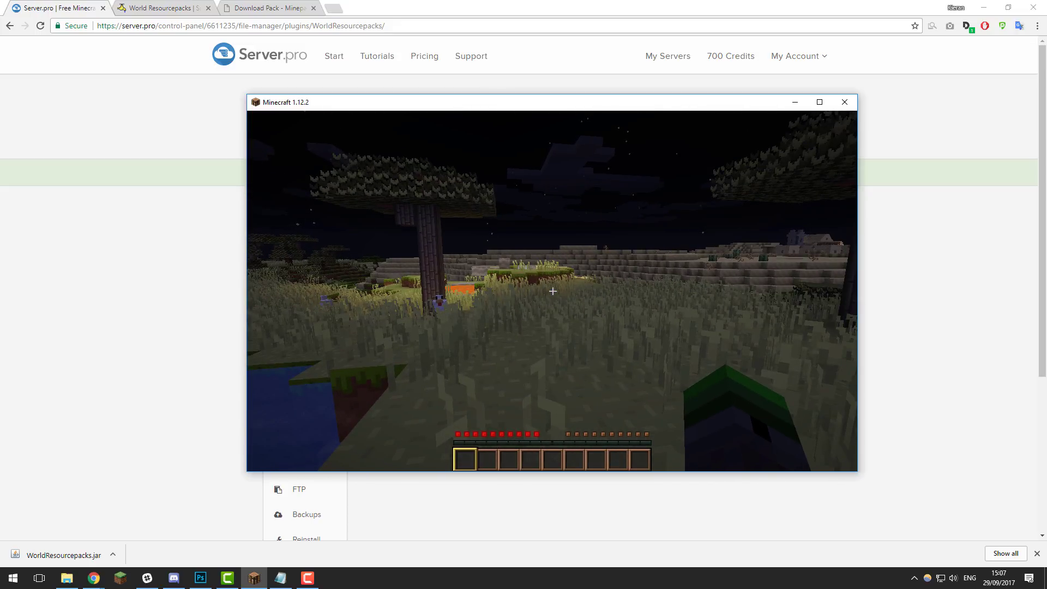
# List the server's Multiverse worlds with the command /mv list
pyautogui.write('w/mv')
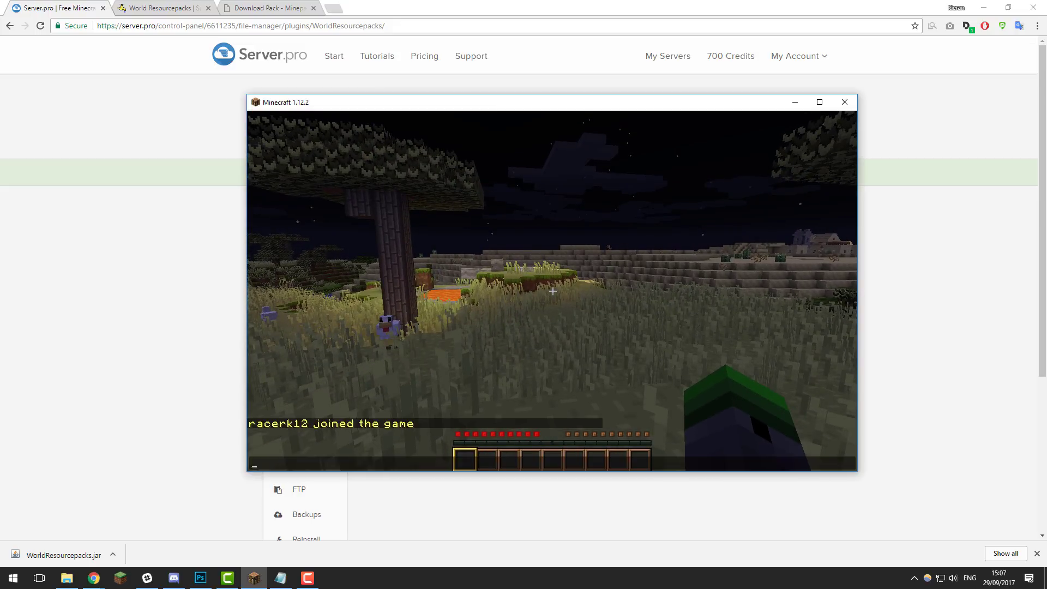
pyautogui.write(' list')
pyautogui.press('Return')
# Teleport to the factions world with /mvtp factions and walk around to check its resource pack
pyautogui.press('t')
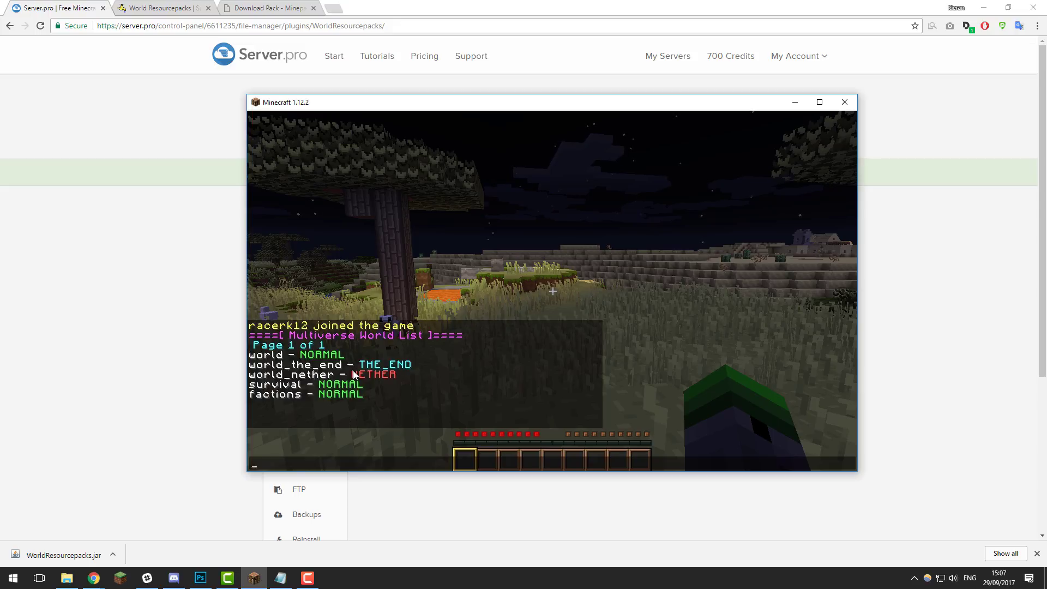
pyautogui.write('/mvtp factions')
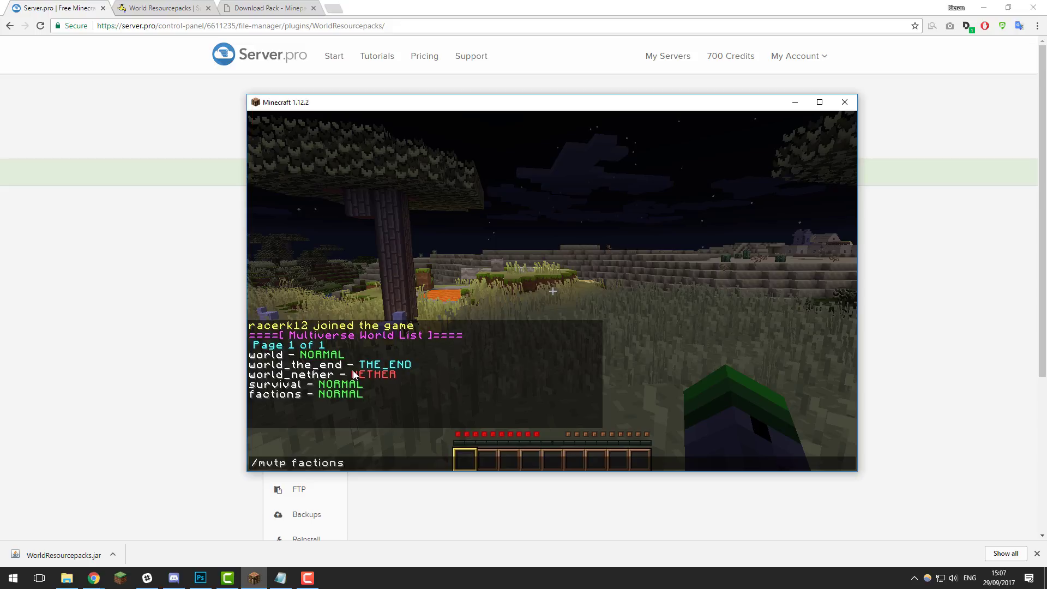
pyautogui.press('Return')
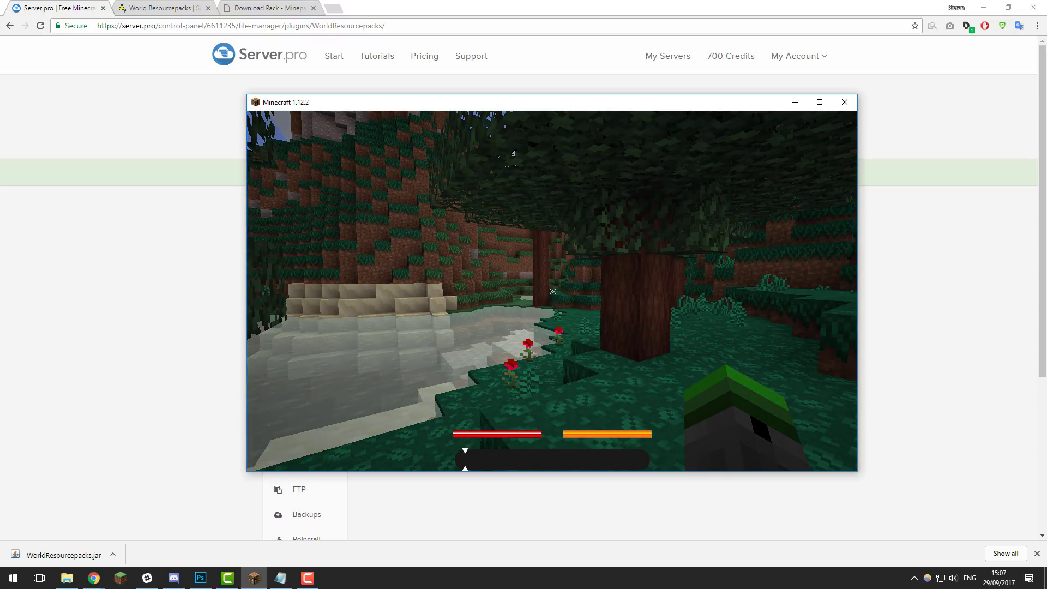
pyautogui.press('w')
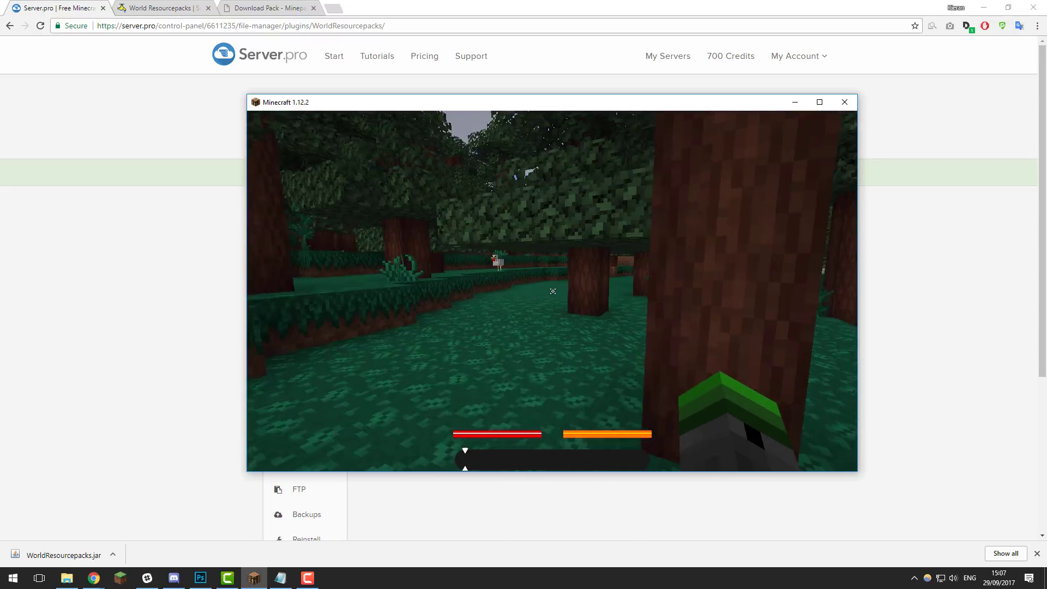
pyautogui.press('w')
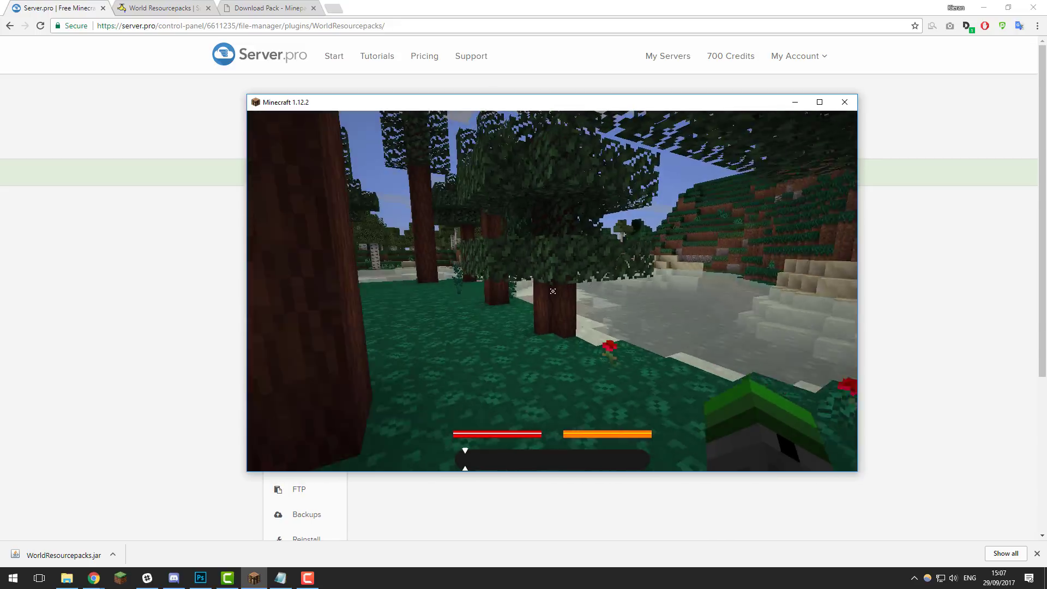
# Teleport to the survival world with /mvtp survival and look around to check its textures
pyautogui.write('w/mvt')
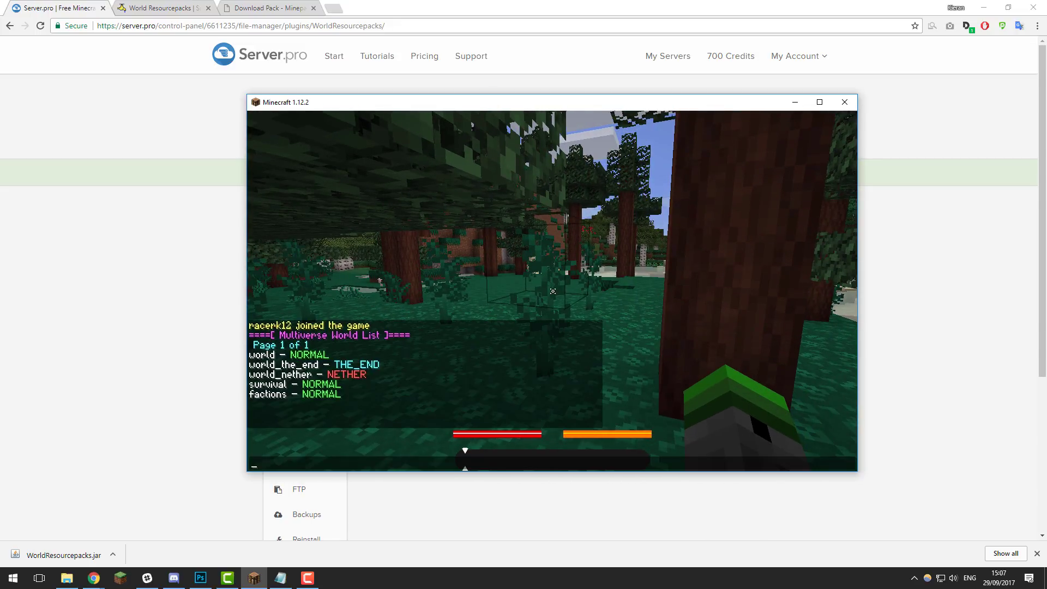
pyautogui.write('p survival')
pyautogui.press('Return')
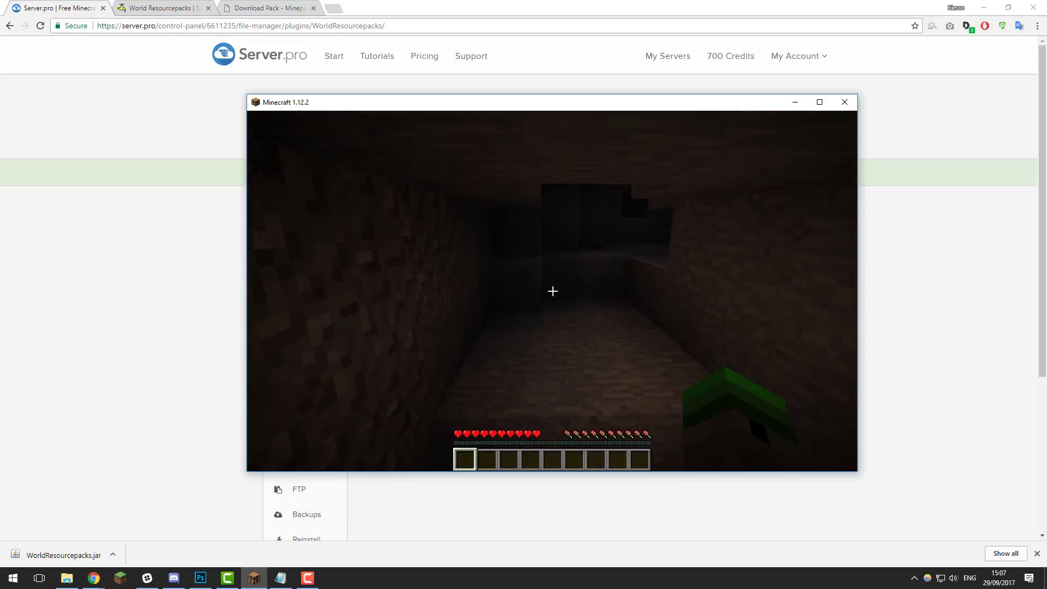
pyautogui.write('w')
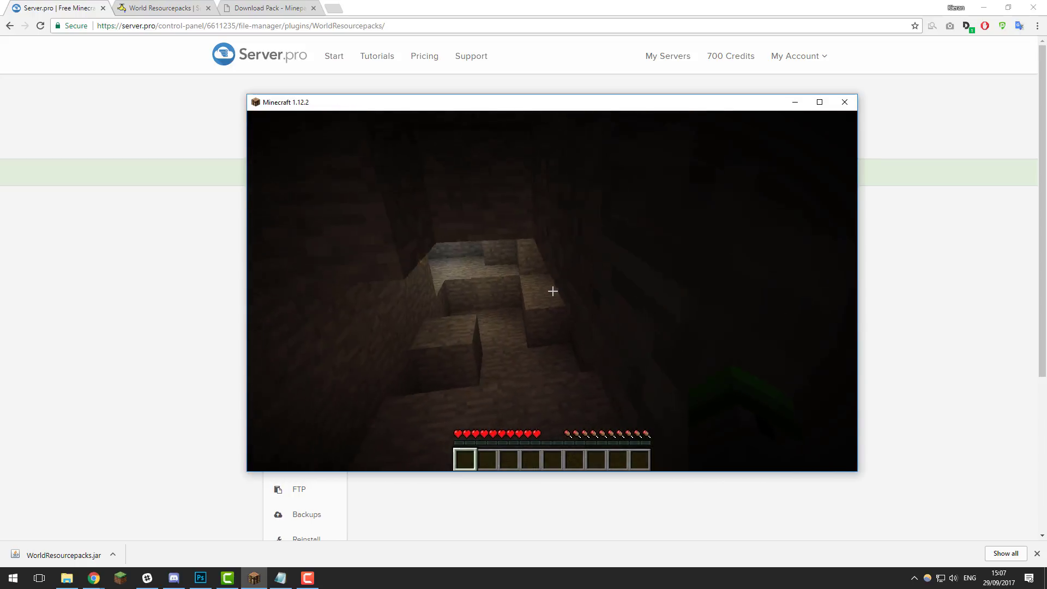
# Return to the main world with /mvtp world and walk around to check its resource pack
pyautogui.write('/mvtp world')
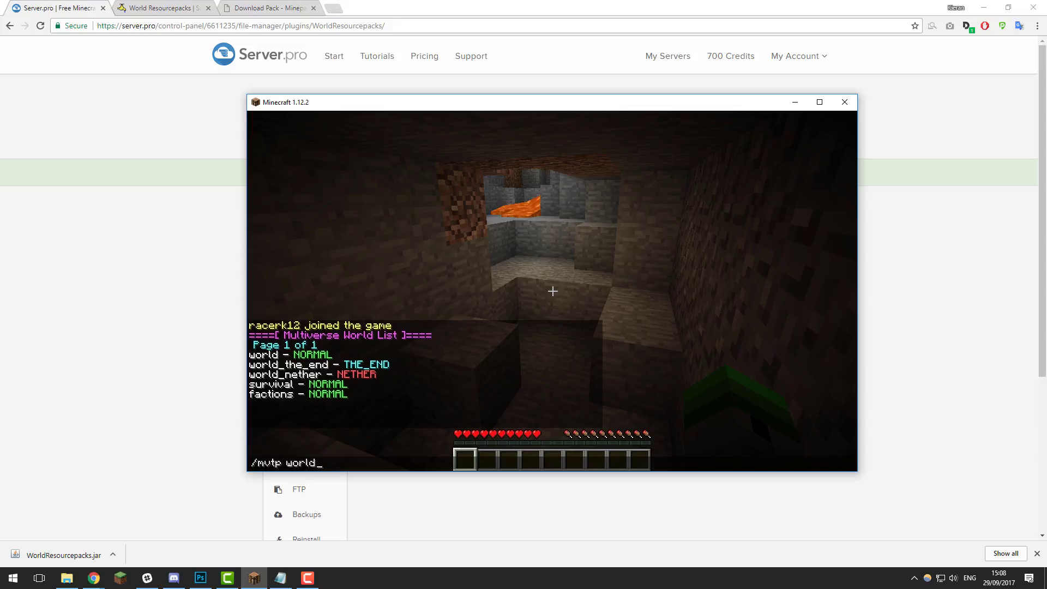
pyautogui.press('Return')
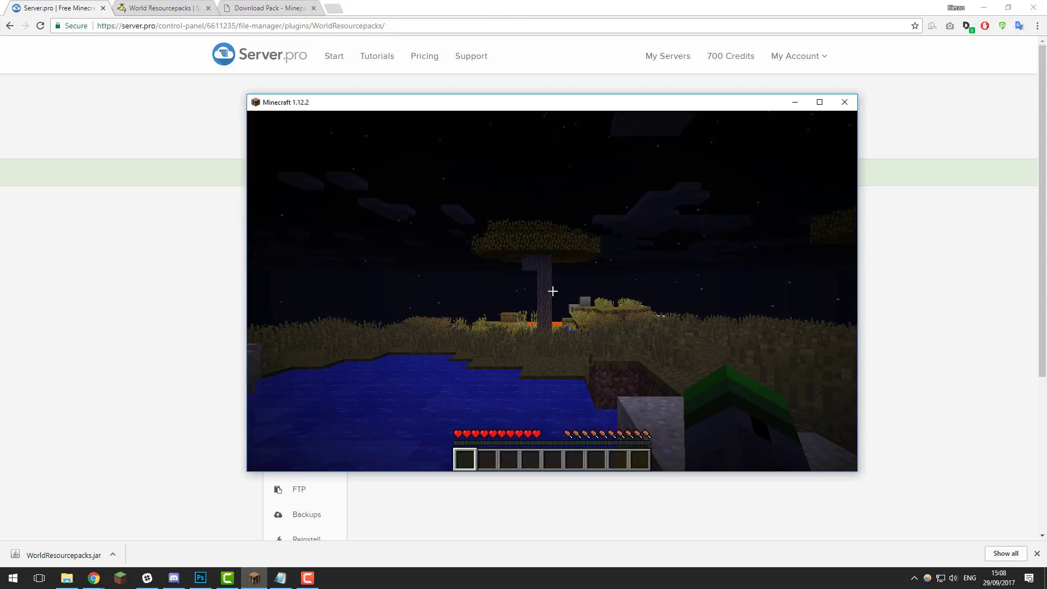
pyautogui.press('w')
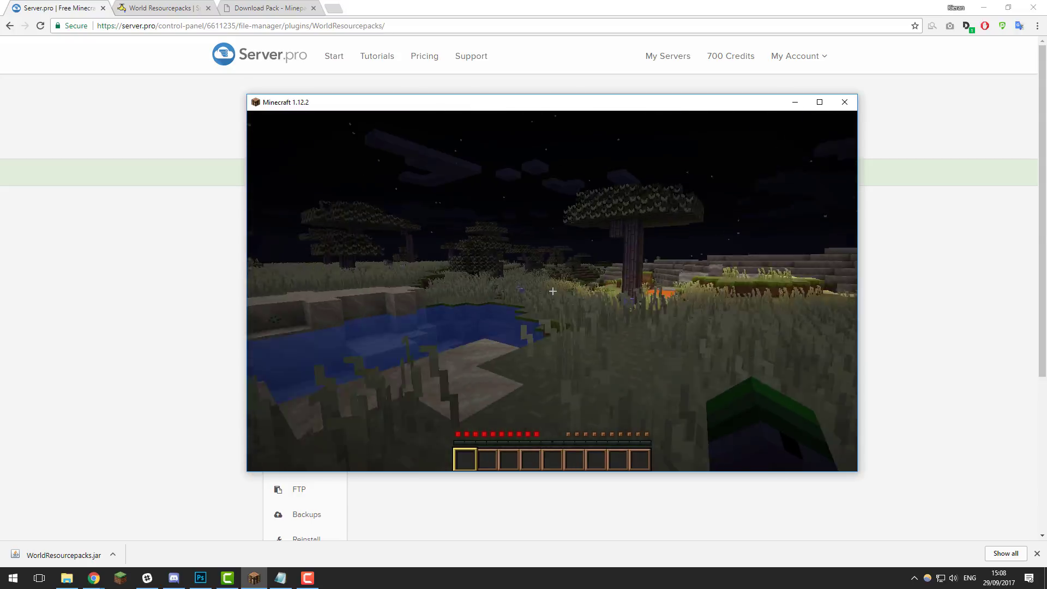
# Run /usepack without a pack name to list the available resource packs
pyautogui.press('t')
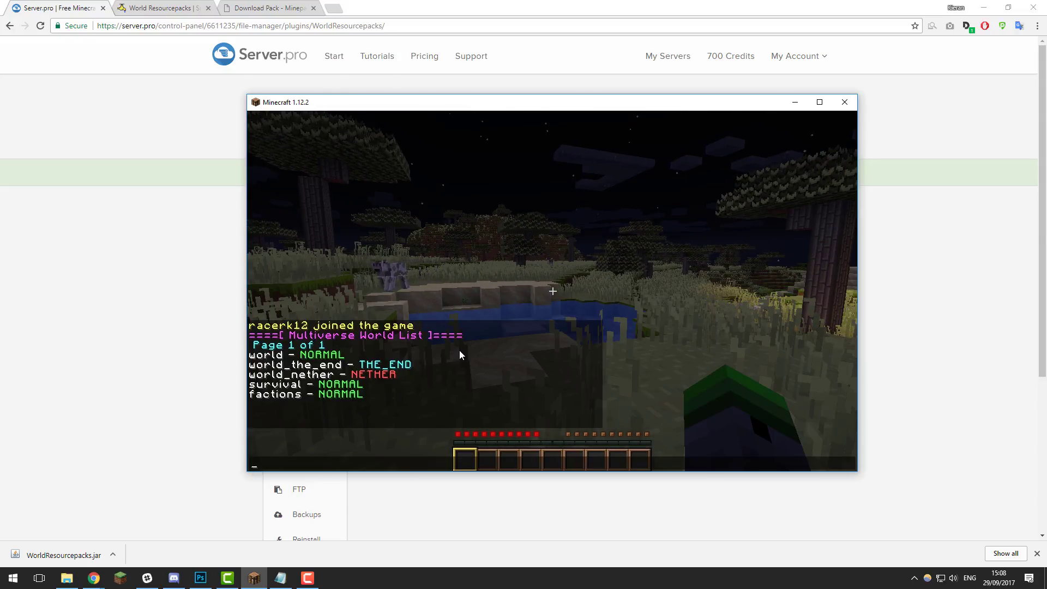
pyautogui.write('/usepack')
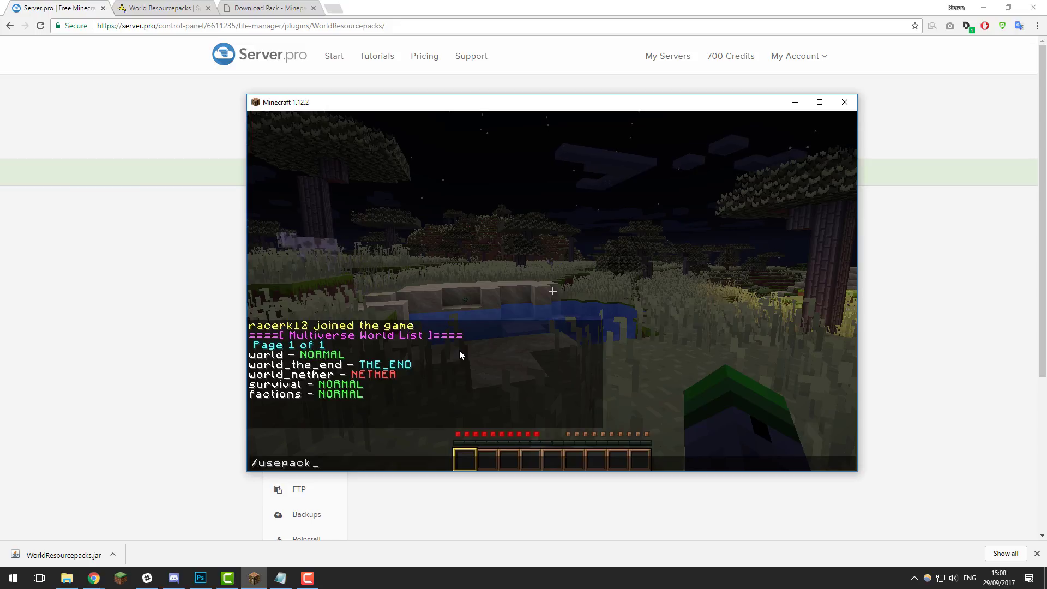
pyautogui.press('Return')
# Switch the active resource pack manually with the command /usepack steamedup
pyautogui.press('t')
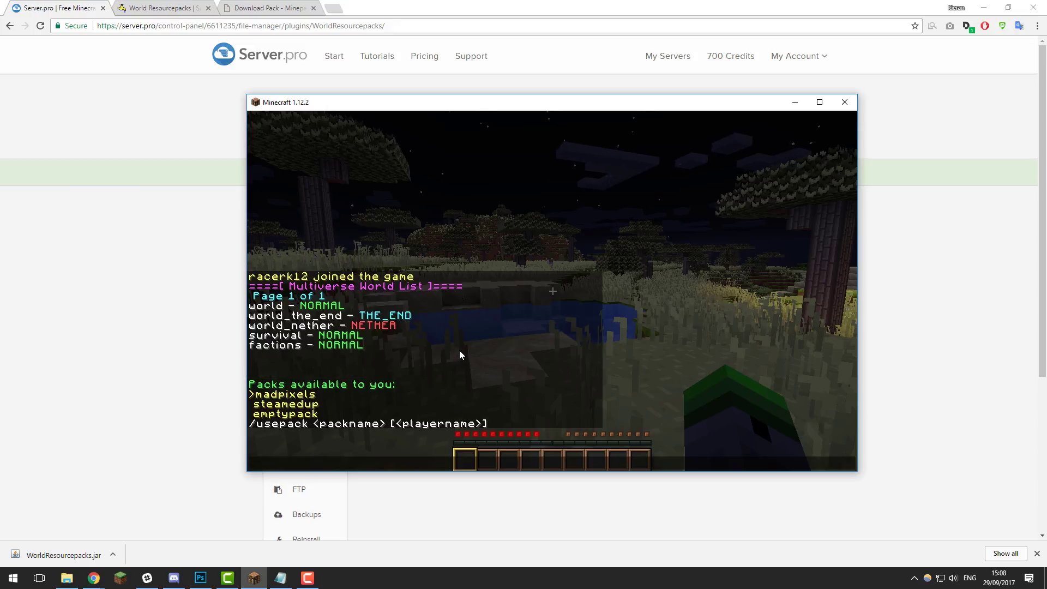
pyautogui.write('/usepack steamedup')
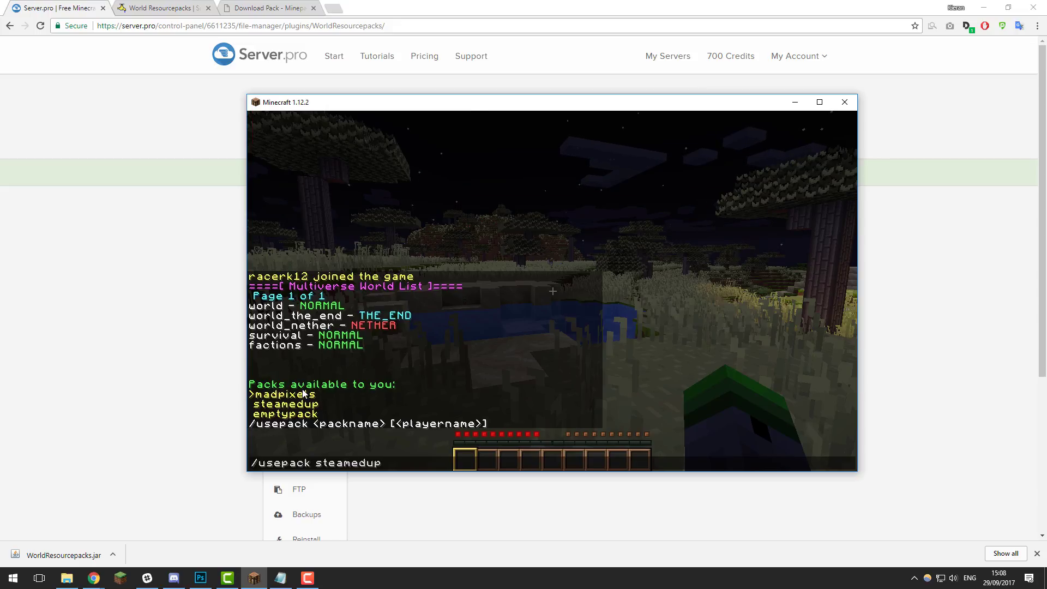
pyautogui.press('Return')
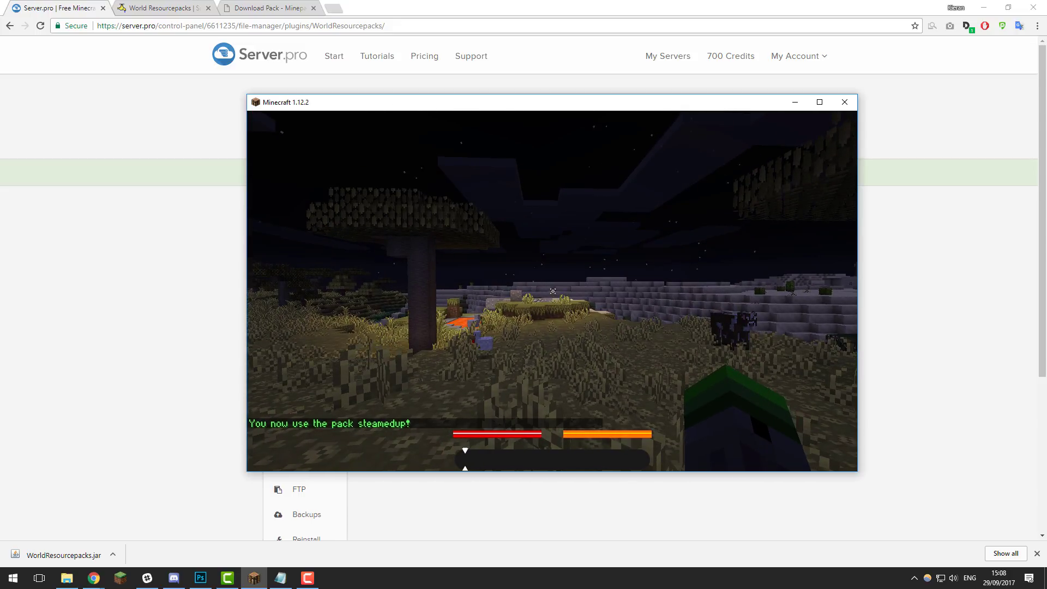
# Try to apply the steamedup pack to another player with the command /usepack steamedup notch
pyautogui.press('t')
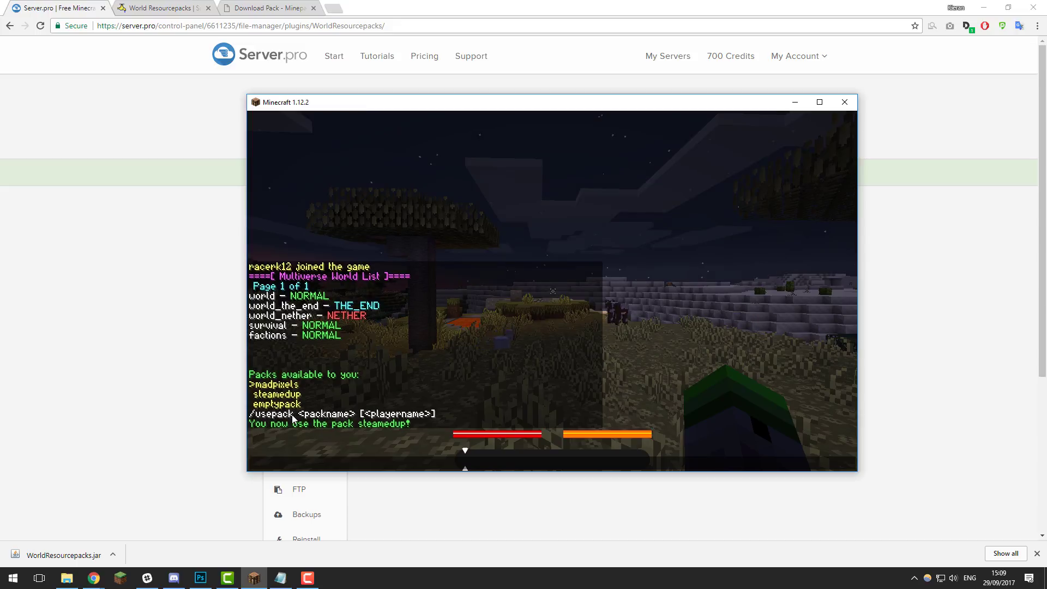
pyautogui.write('/is')
pyautogui.press('BackSpace')
pyautogui.press('BackSpace')
pyautogui.press('BackSpace')
pyautogui.write('usepack ')
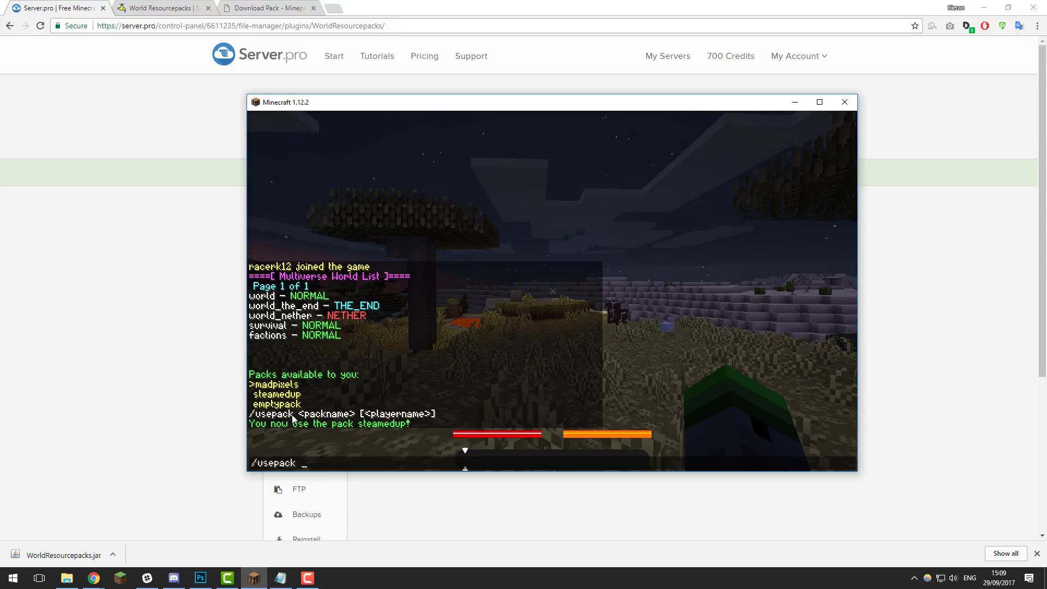
pyautogui.write('steamedup')
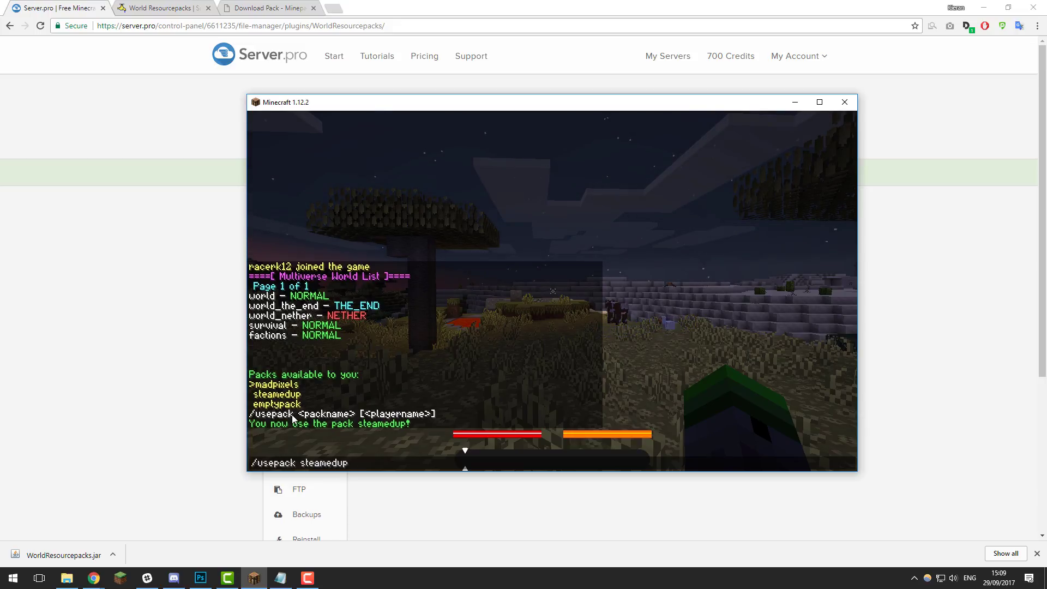
pyautogui.write(' notch')
pyautogui.press('Return')
pyautogui.press('t')
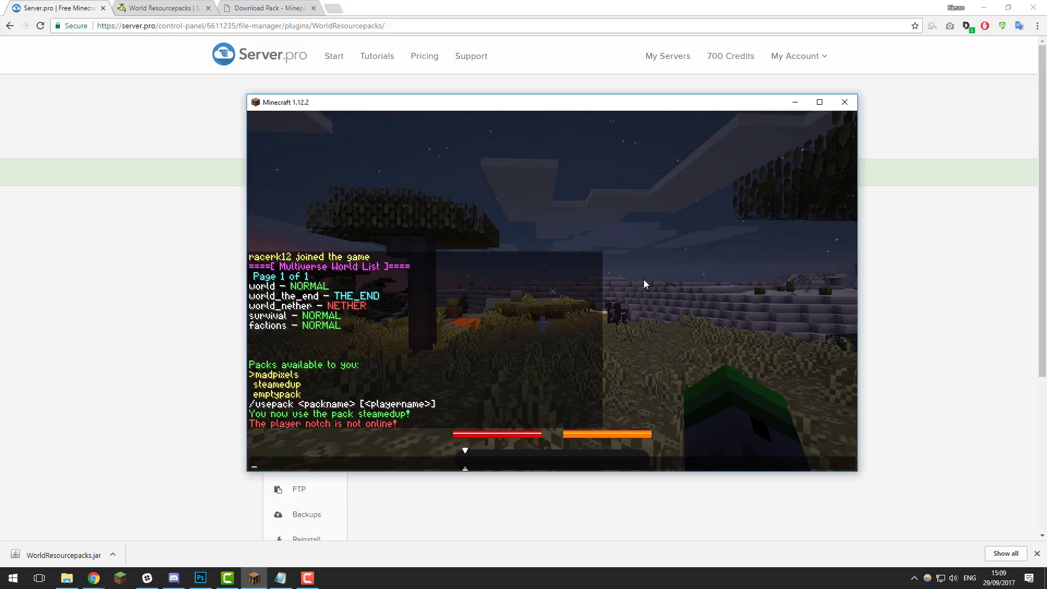
pyautogui.press('Escape')
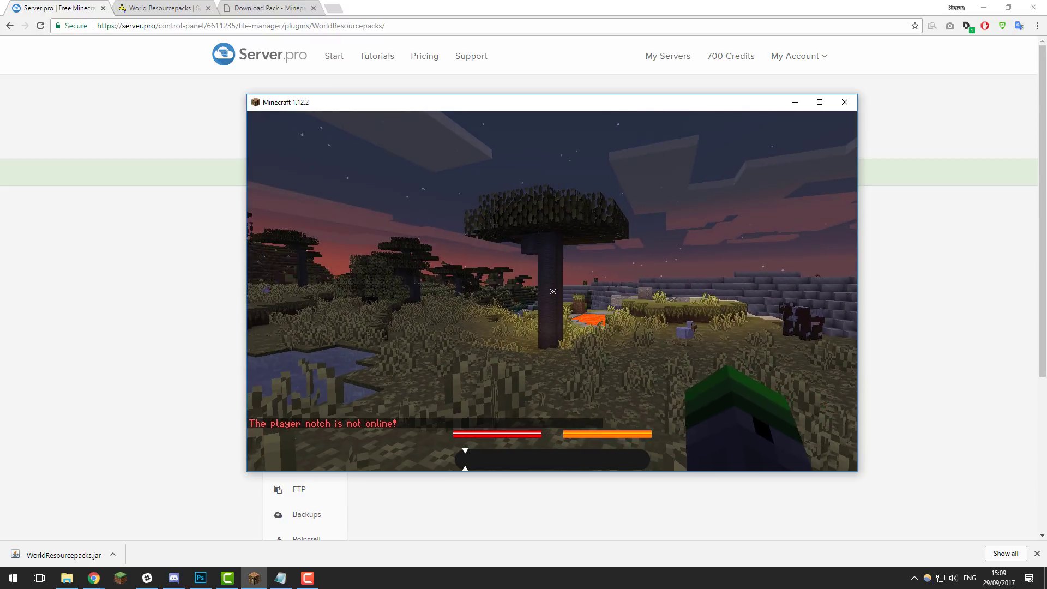
# Walk around the main world to examine the textures of the steamedup pack
pyautogui.press('w')
pyautogui.press('w')
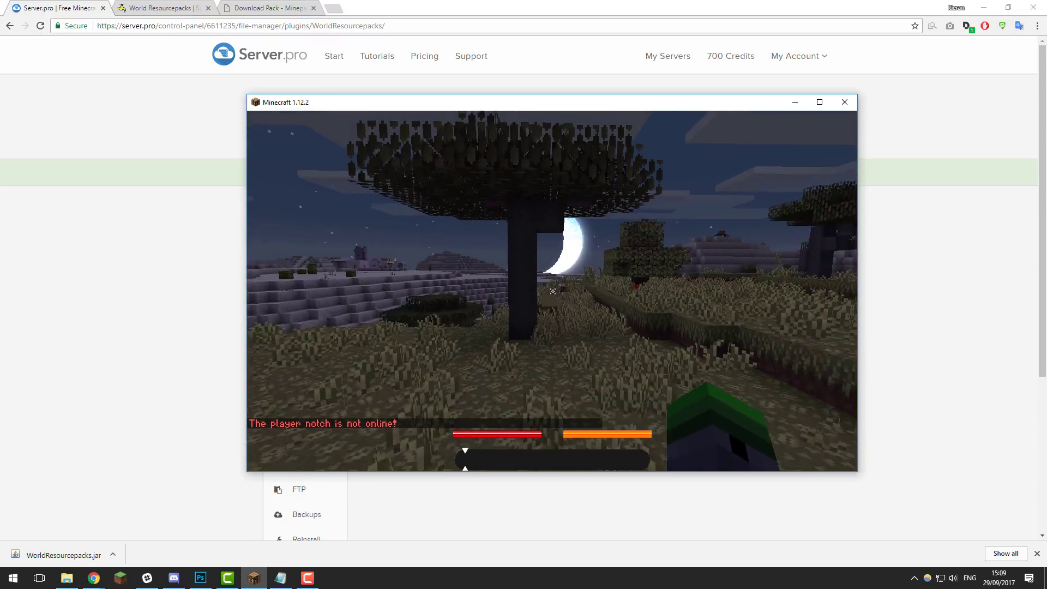
pyautogui.press('w')
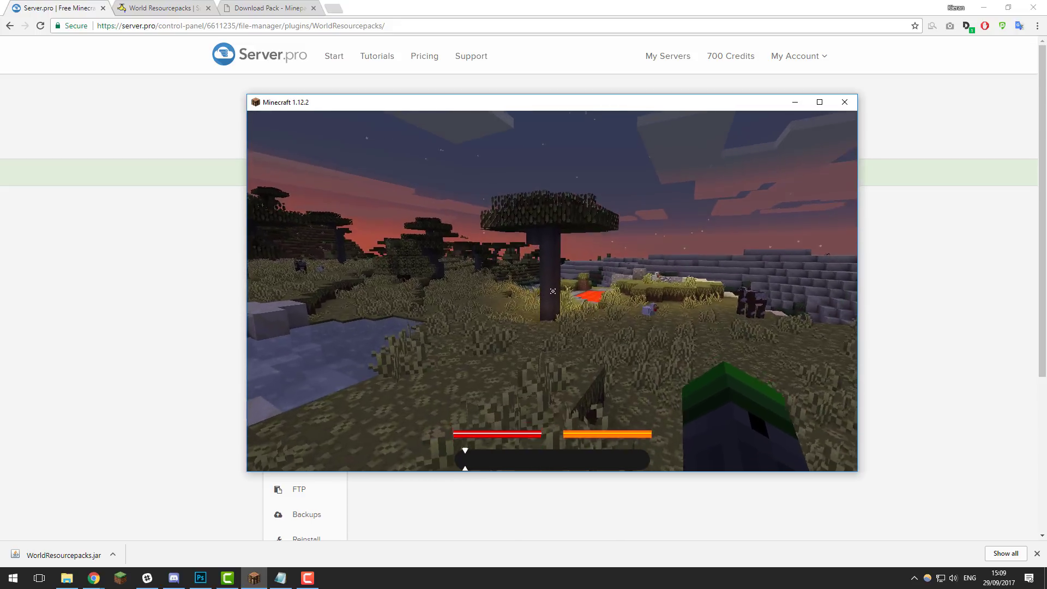
# Switch back to Server.pro in the browser and open the message form of its Support page
pyautogui.press('Escape')
pyautogui.click(476, 57)
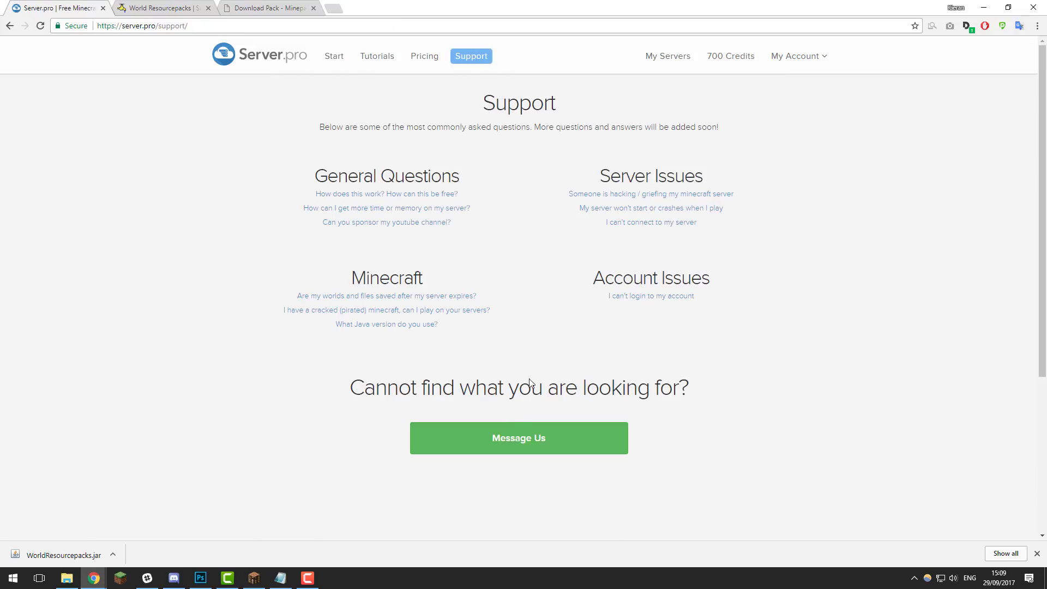
pyautogui.click(546, 437)
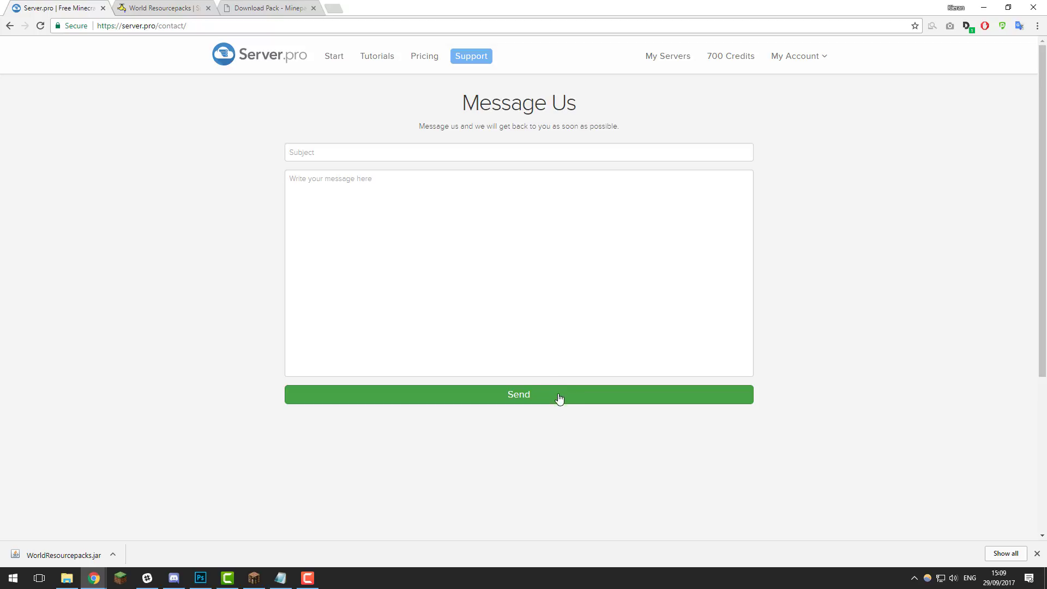